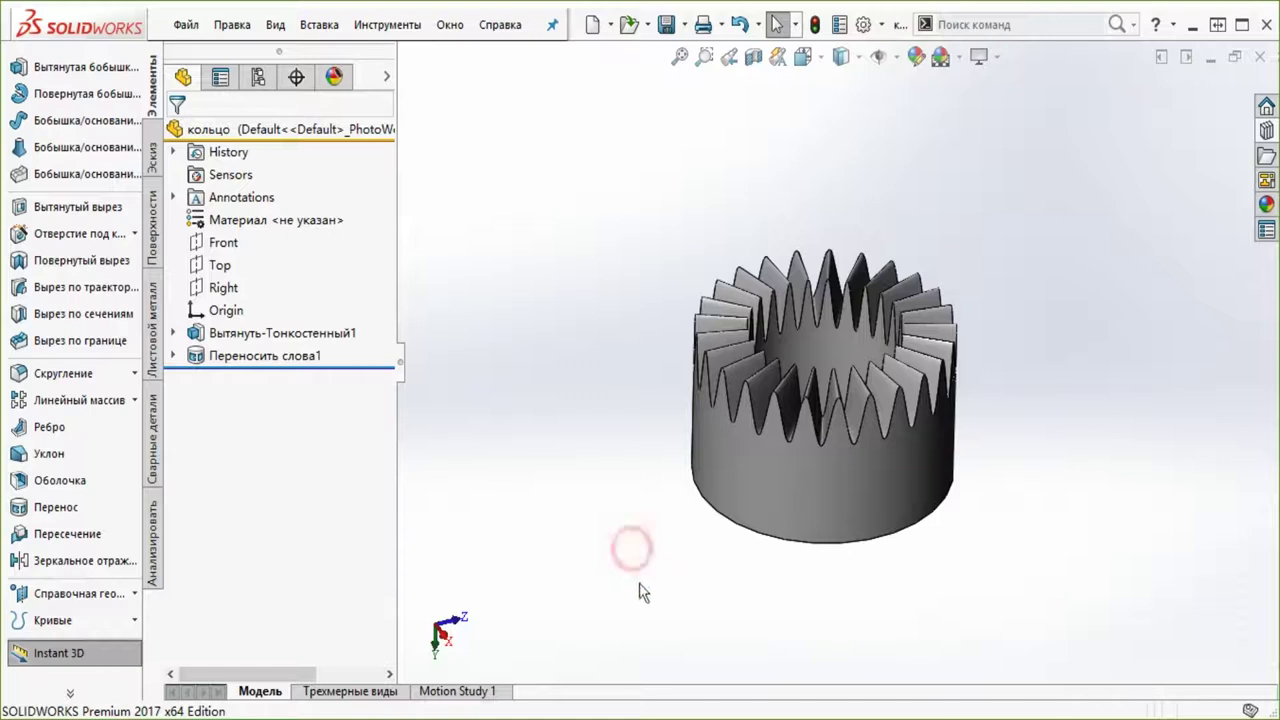
Create a new part document.
mouse_move(615, 556)
middle_down()
mouse_move(640, 514)
mouse_move(1200, 520)
mouse_move(997, 546)
mouse_move(1069, 460)
mouse_move(1086, 523)
mouse_move(886, 443)
mouse_move(1143, 463)
mouse_move(417, 434)
mouse_move(1134, 514)
mouse_move(743, 402)
mouse_move(1123, 534)
mouse_move(1106, 623)
mouse_move(980, 543)
mouse_move(724, 560)
mouse_move(634, 686)
middle_up()
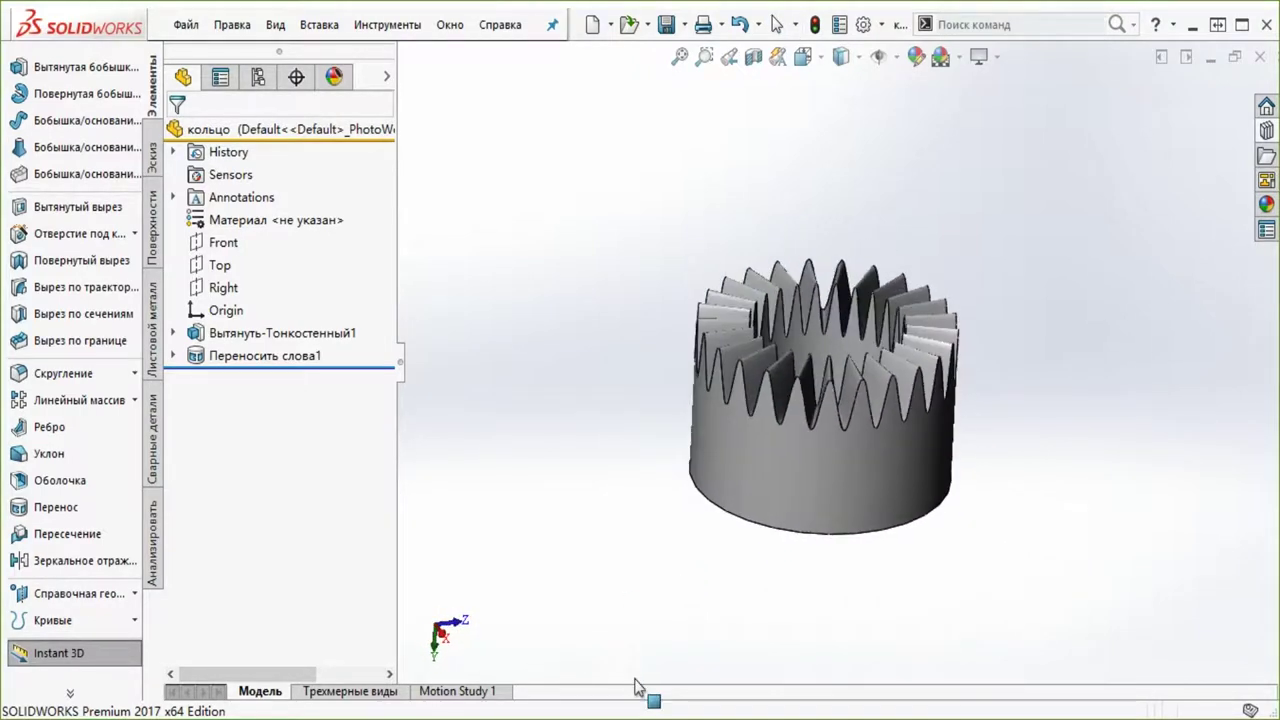
click(610, 24)
click(636, 49)
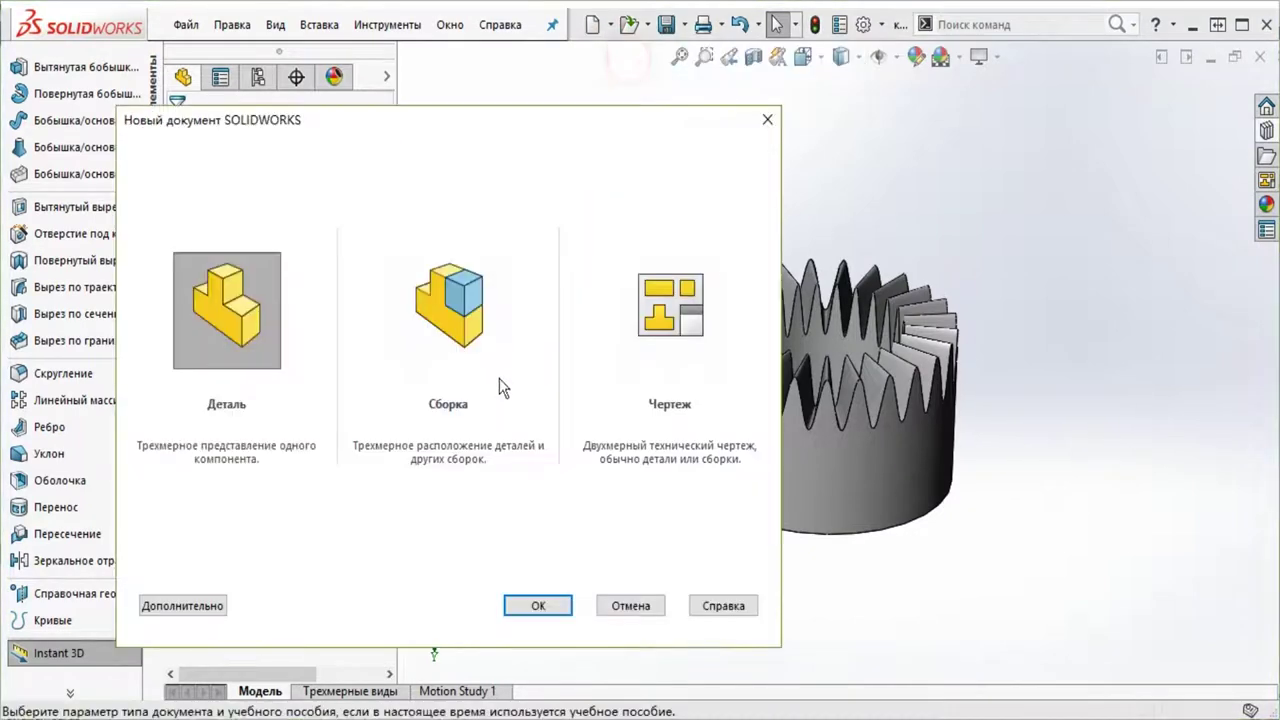
click(517, 606)
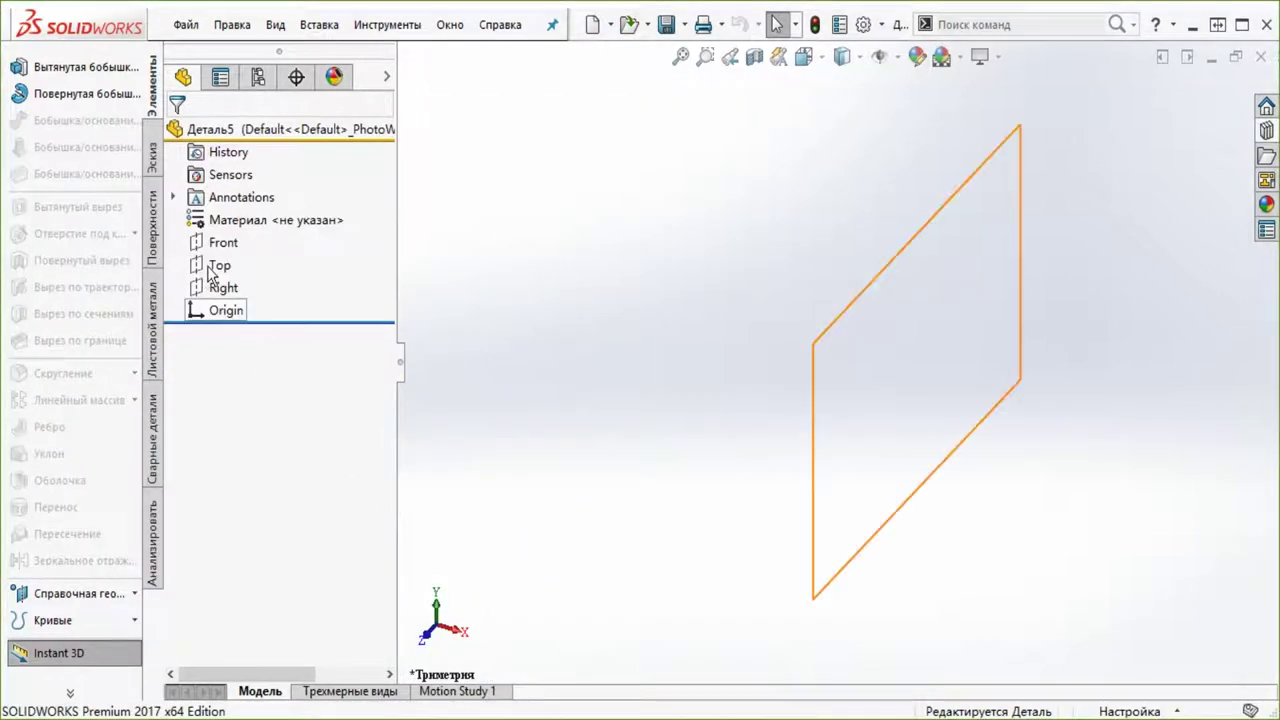
Sketch a circle centred on the origin on the Top plane.
click(219, 265)
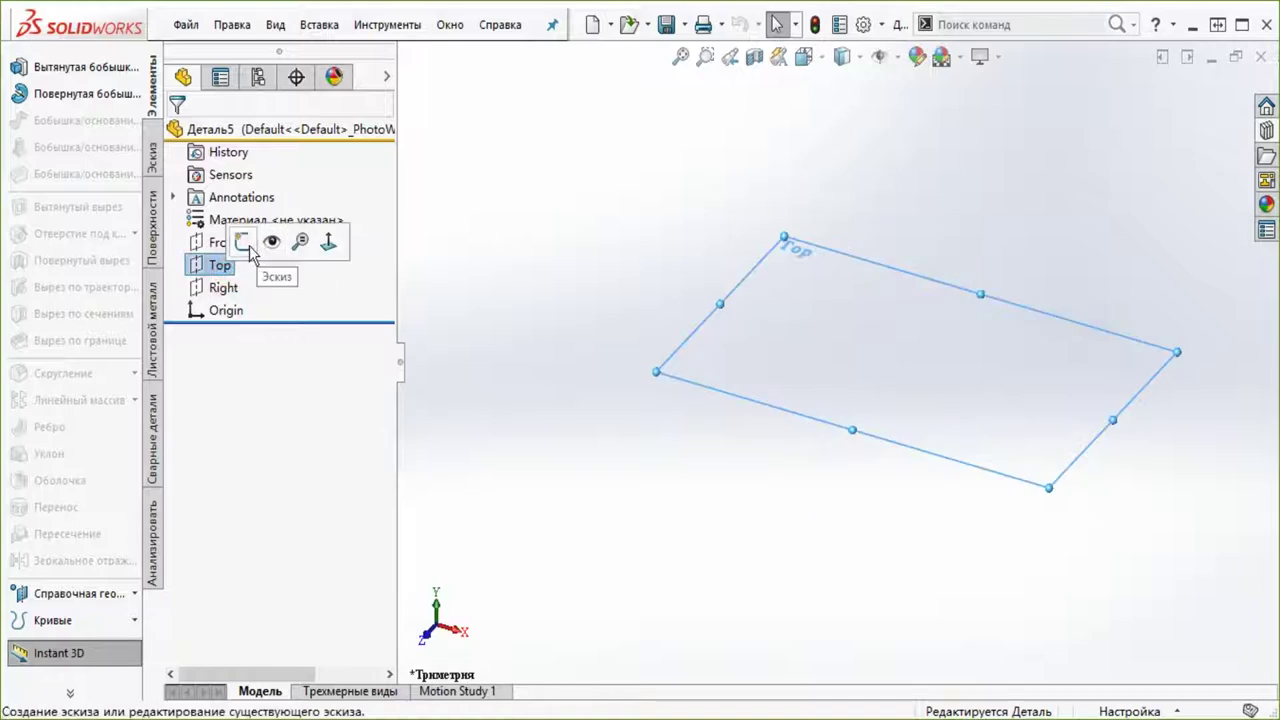
click(243, 243)
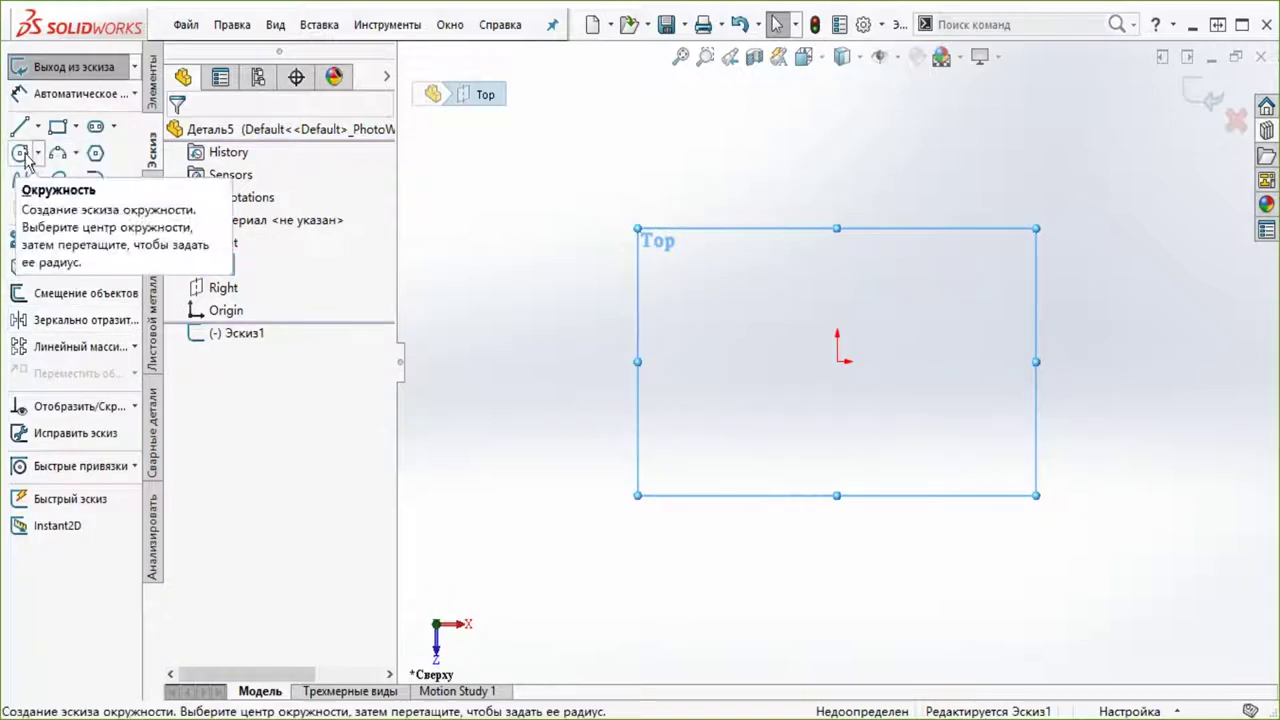
click(19, 152)
click(838, 361)
click(914, 412)
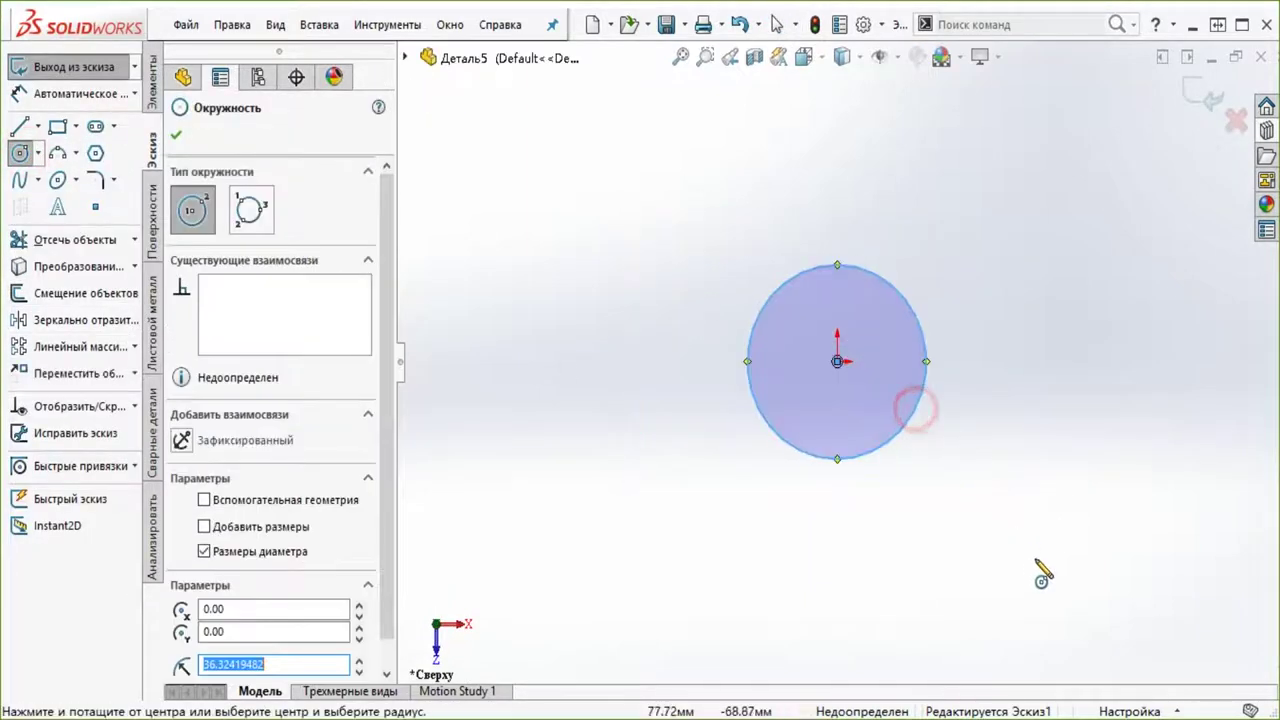
key(Escape)
Dimension the circle's diameter to 100 mm.
click(932, 405)
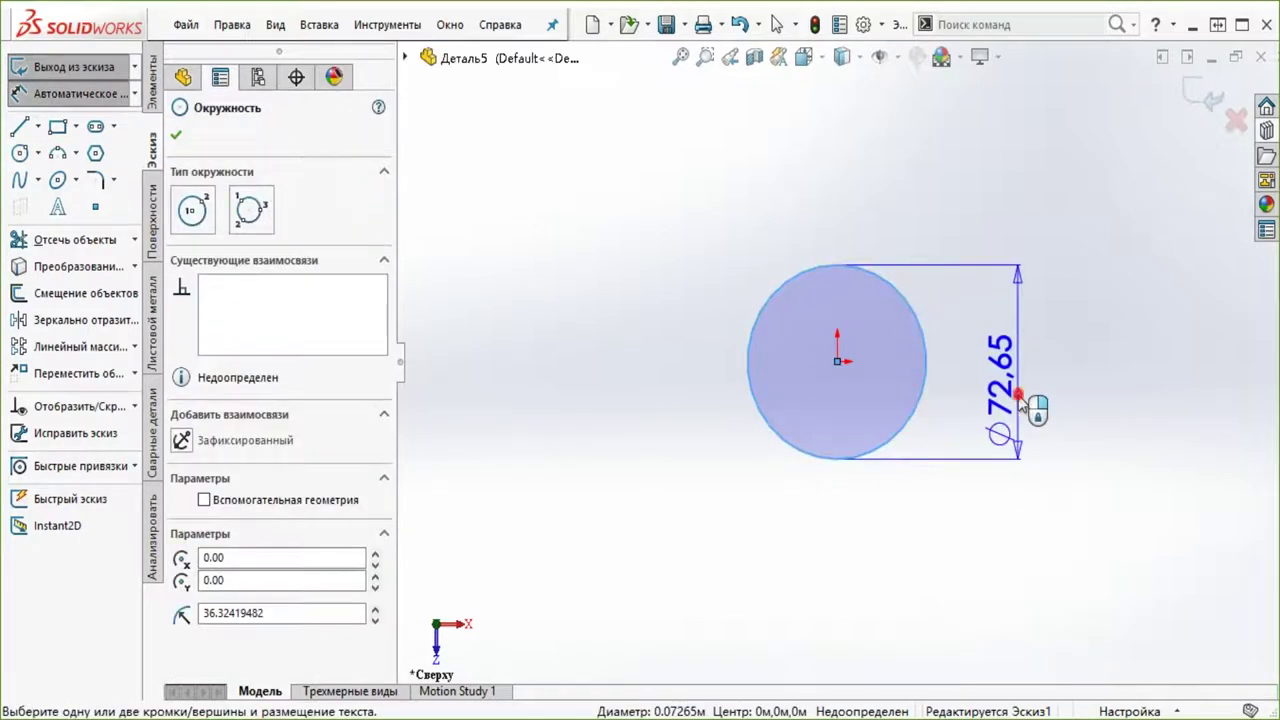
click(1020, 400)
text(100)
key(Return)
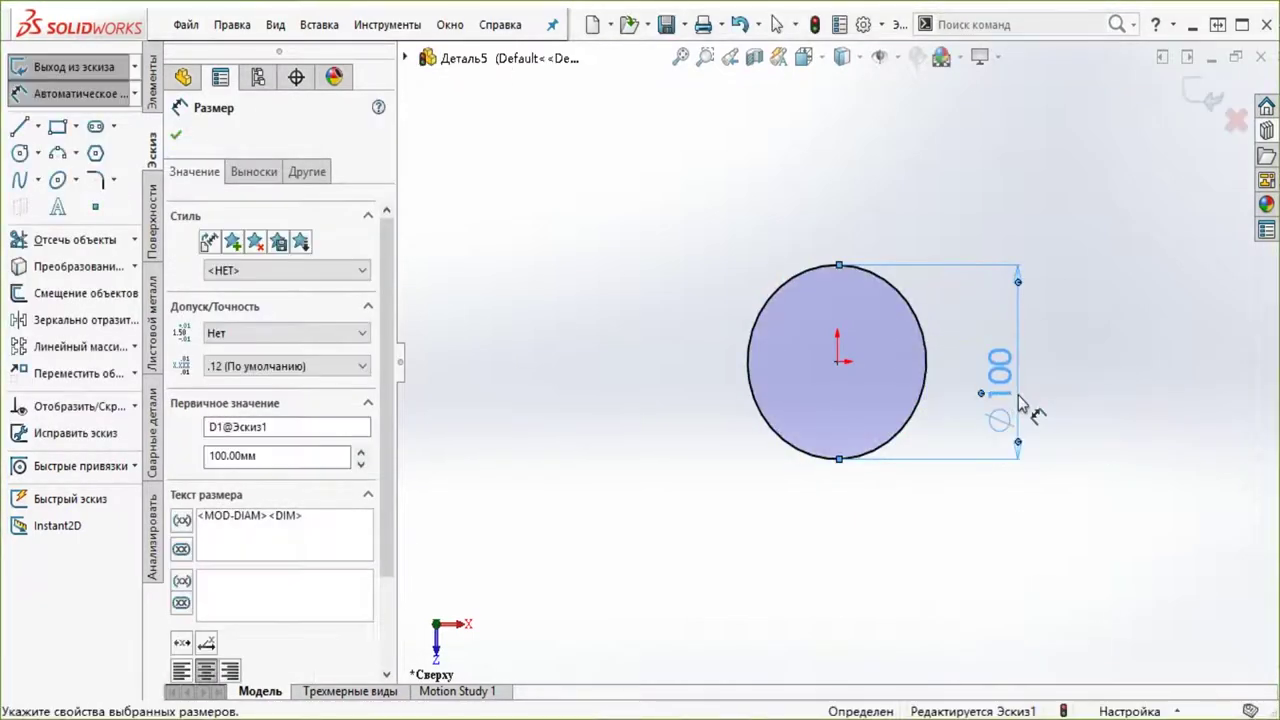
click(176, 137)
Extrude the Ø100 circle mid-plane 100 mm as a thin feature with a 20 mm inward wall.
click(152, 85)
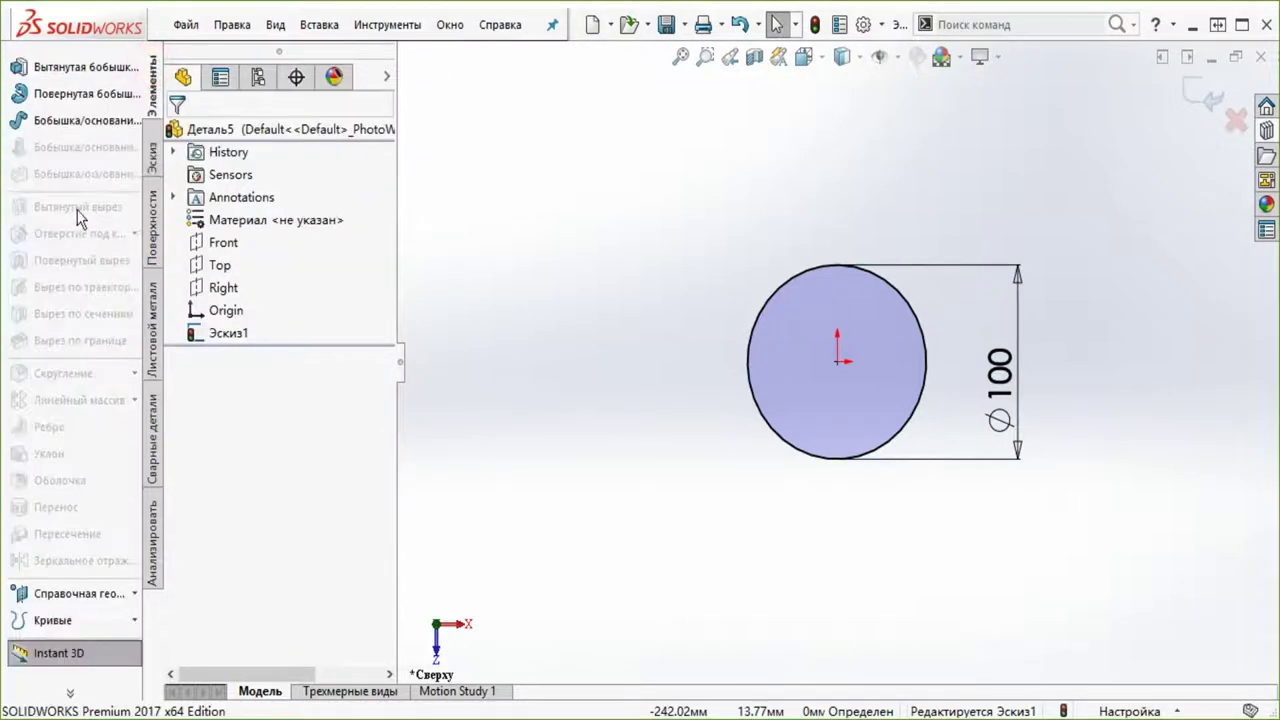
click(70, 67)
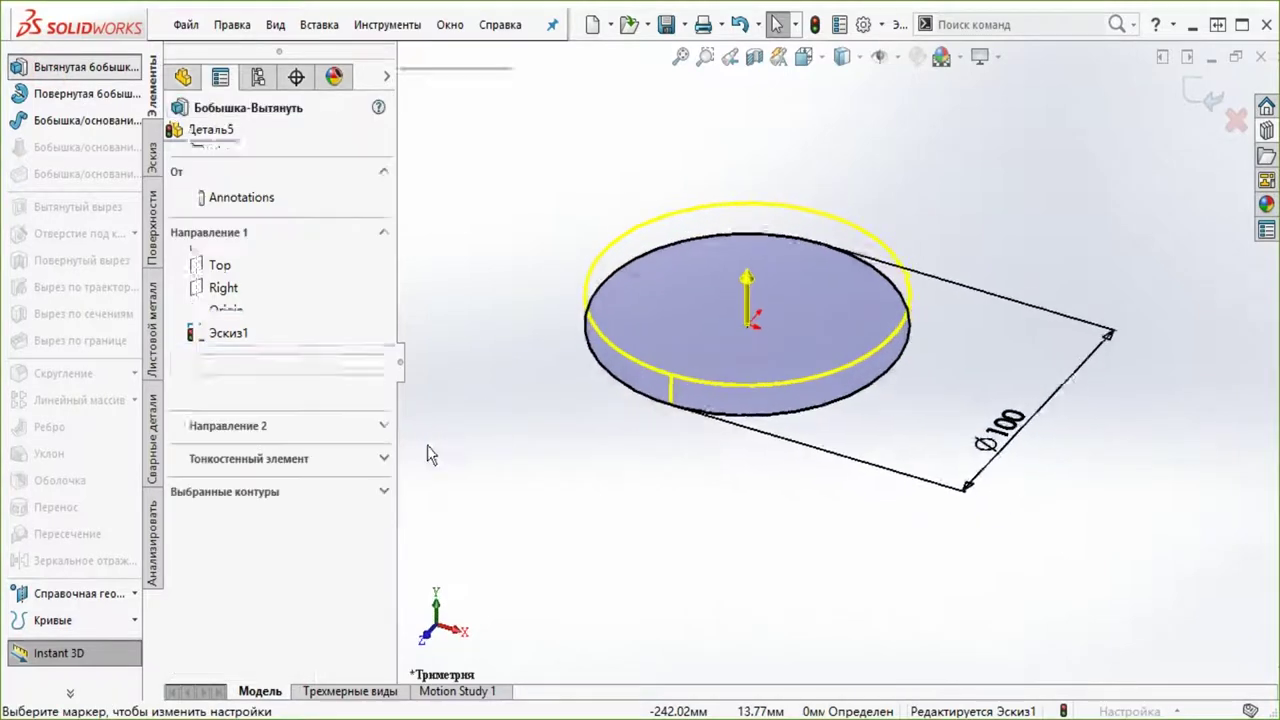
text(100)
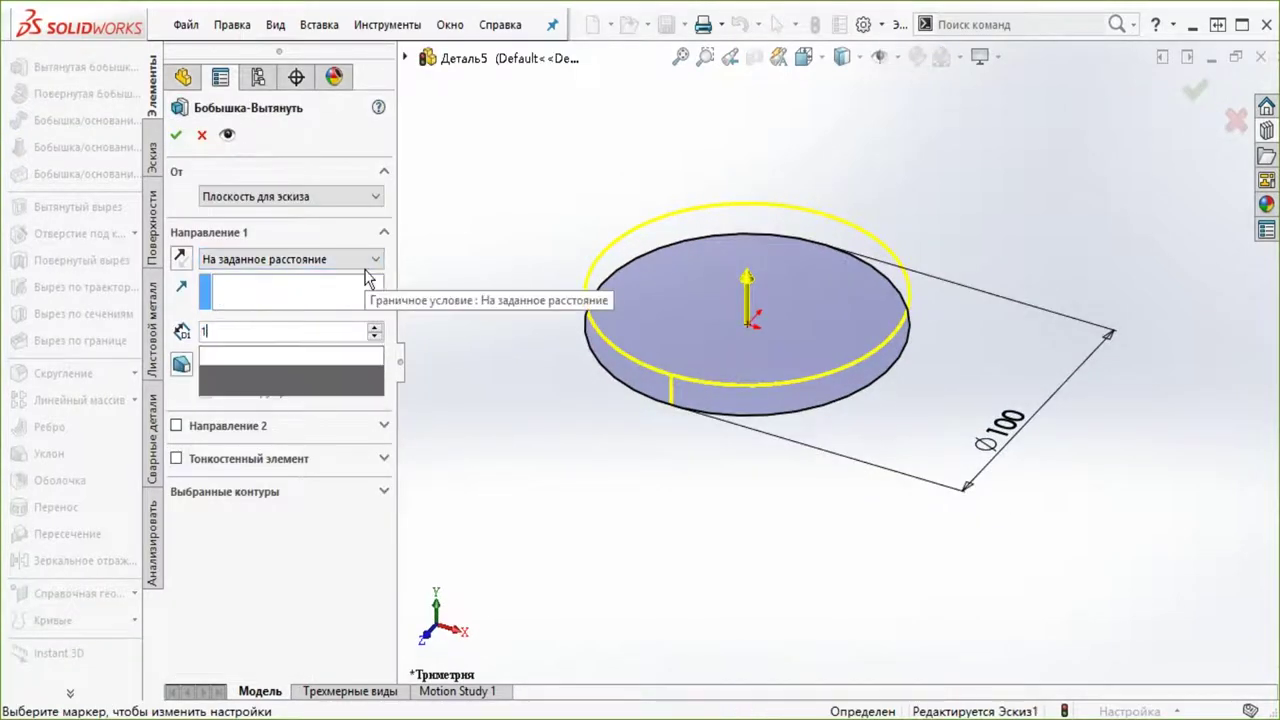
click(372, 259)
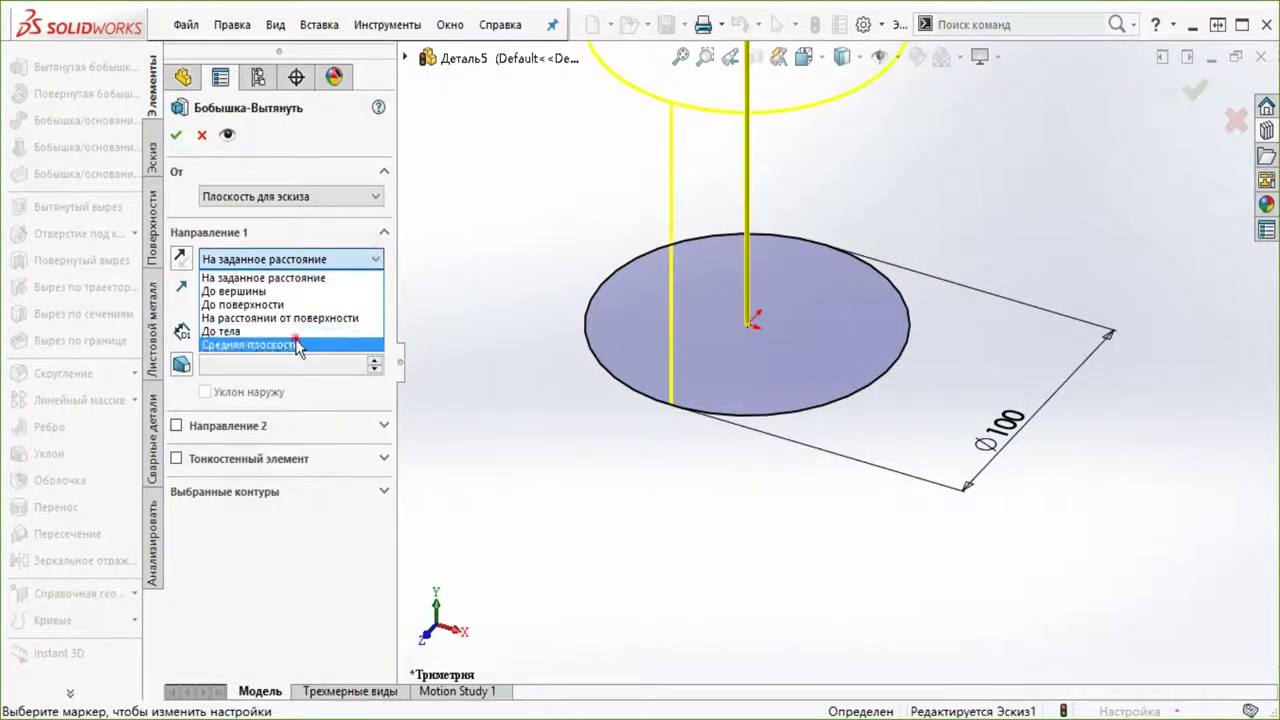
click(334, 342)
click(177, 429)
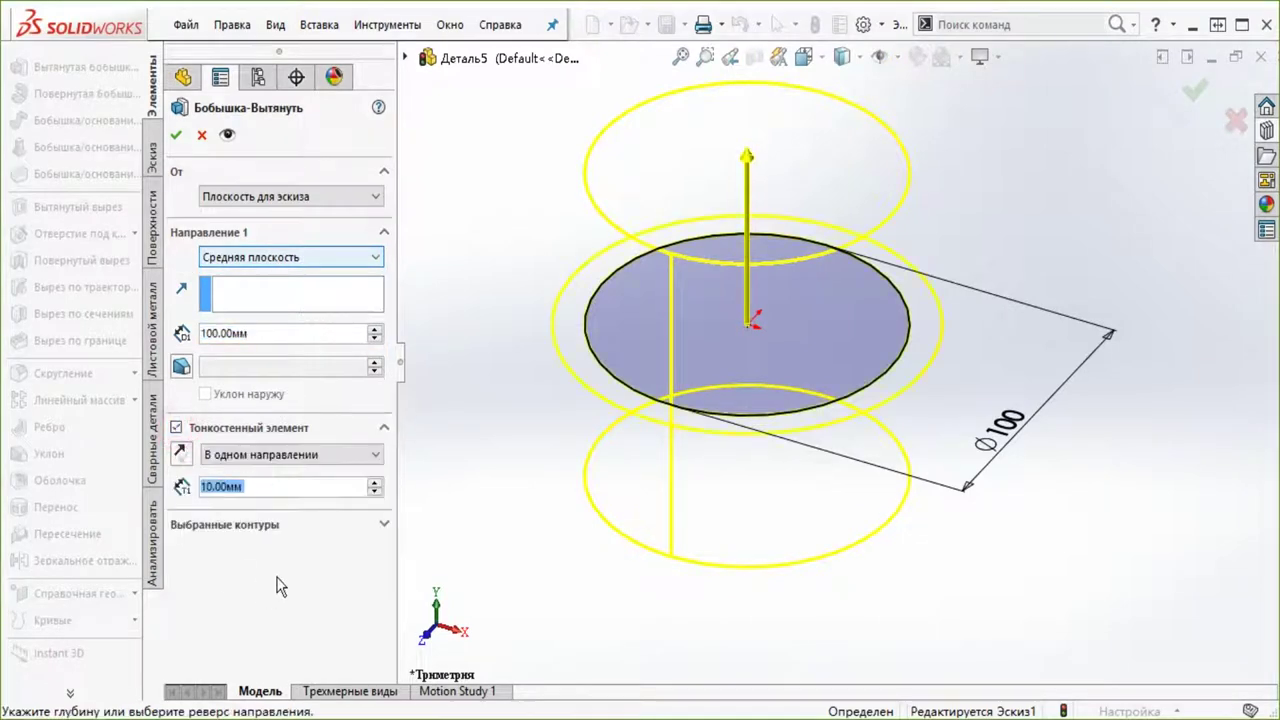
click(374, 483)
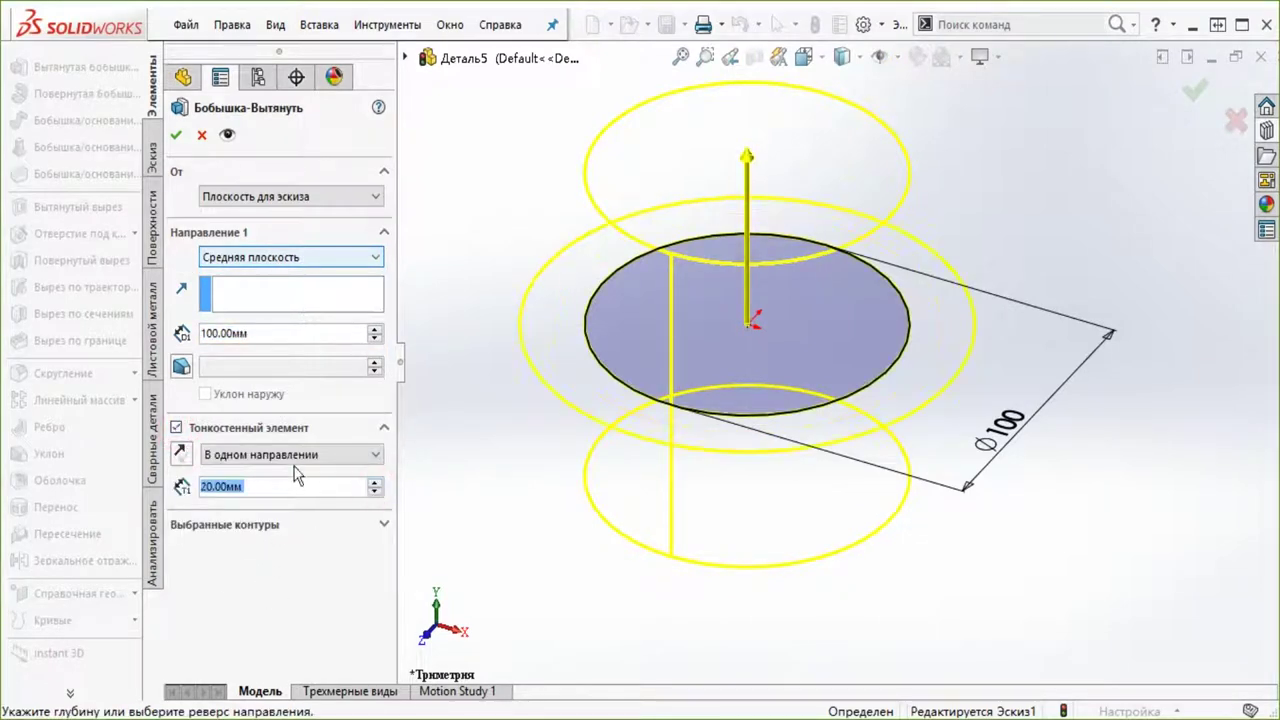
click(181, 454)
click(176, 135)
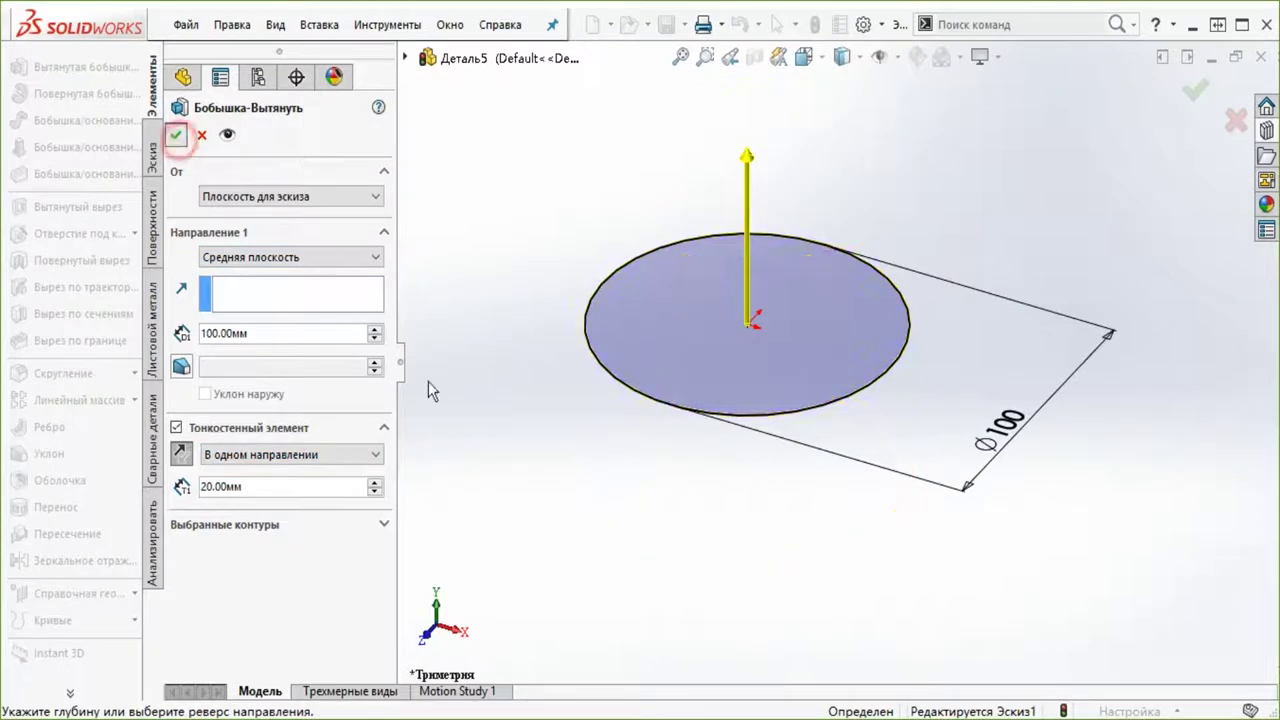
click(503, 471)
Start a sketch on the Front plane and launch the Equation Driven Curve tool.
key(z)
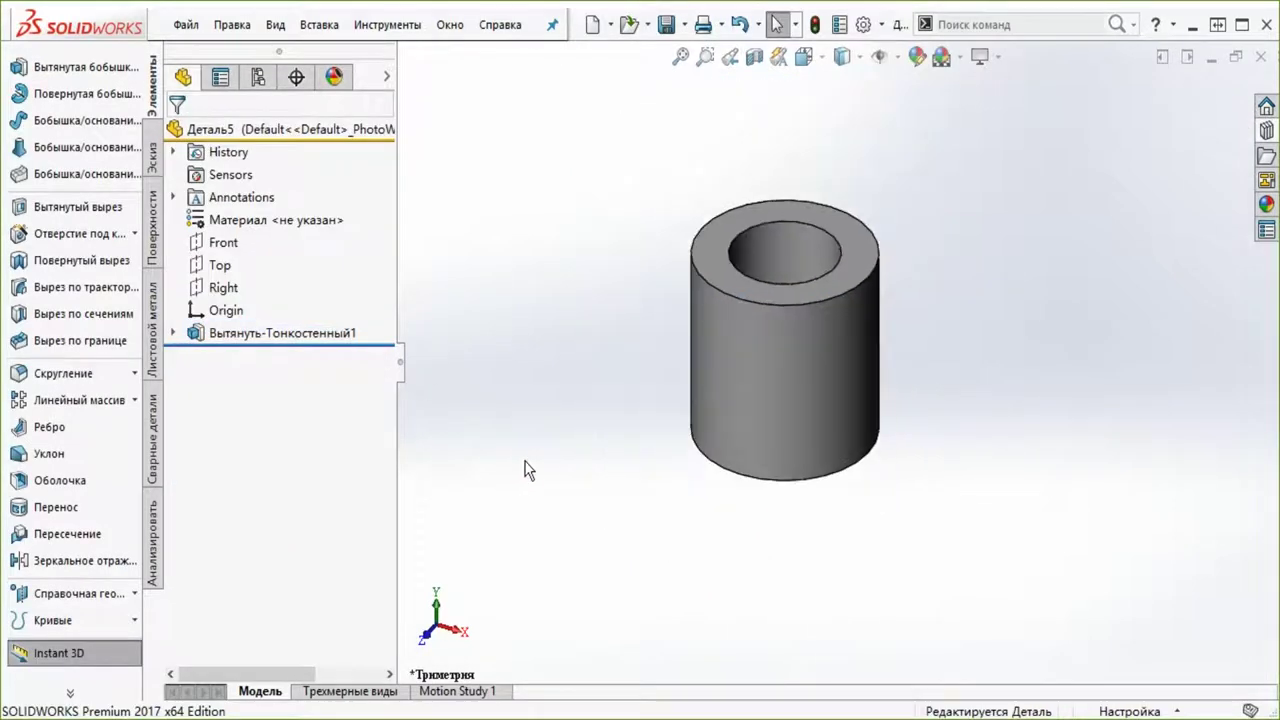
scroll(840, 282, up, 2)
scroll(930, 330, down, 2)
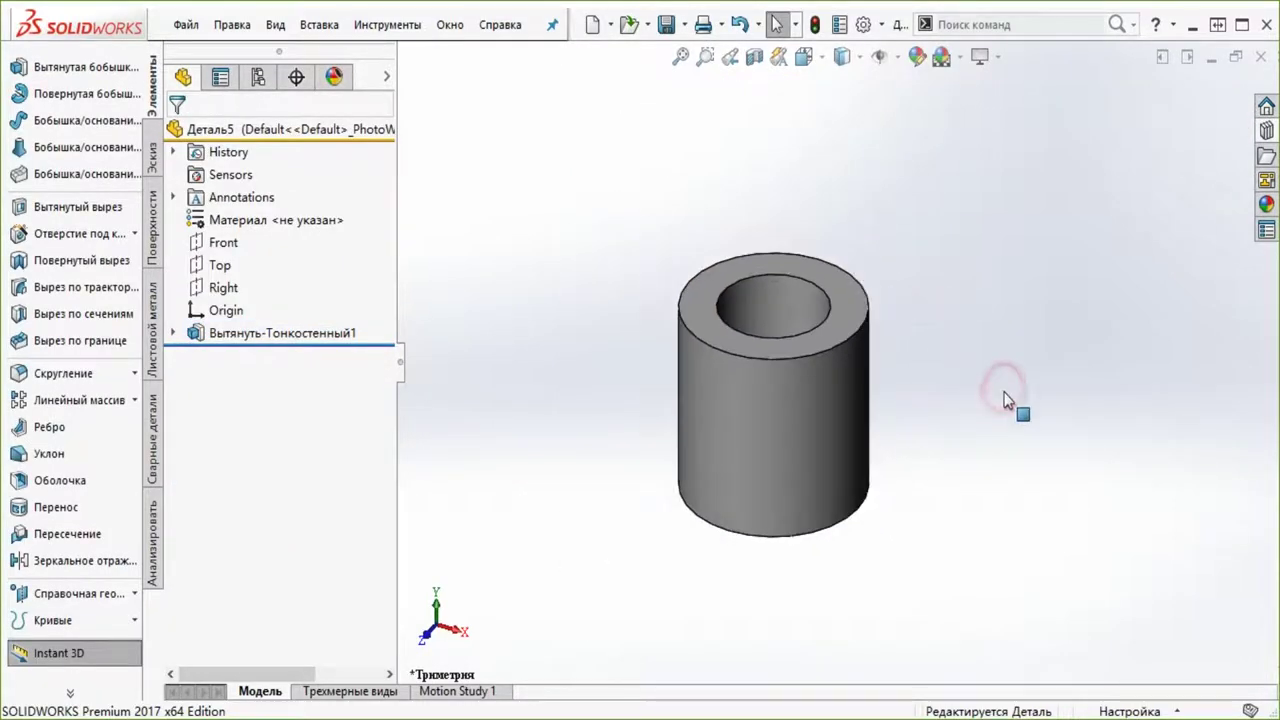
click(225, 244)
click(241, 208)
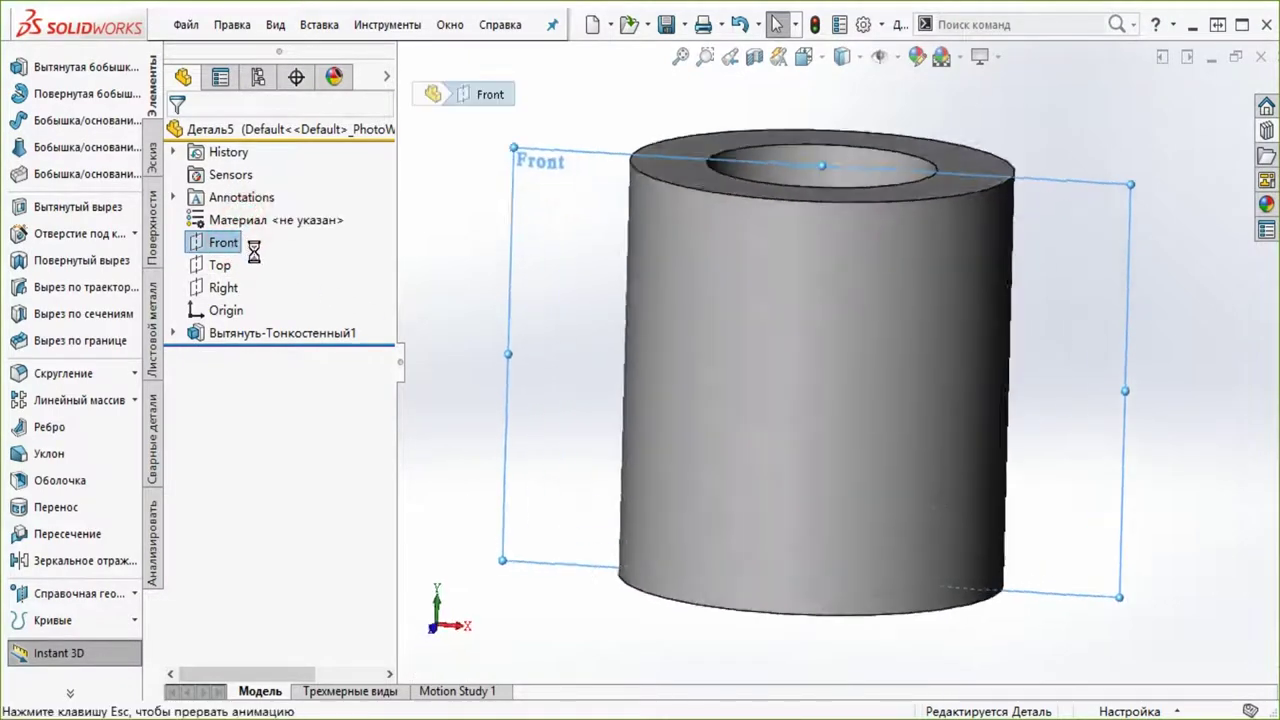
scroll(830, 380, down, 3)
scroll(1013, 301, up, 1)
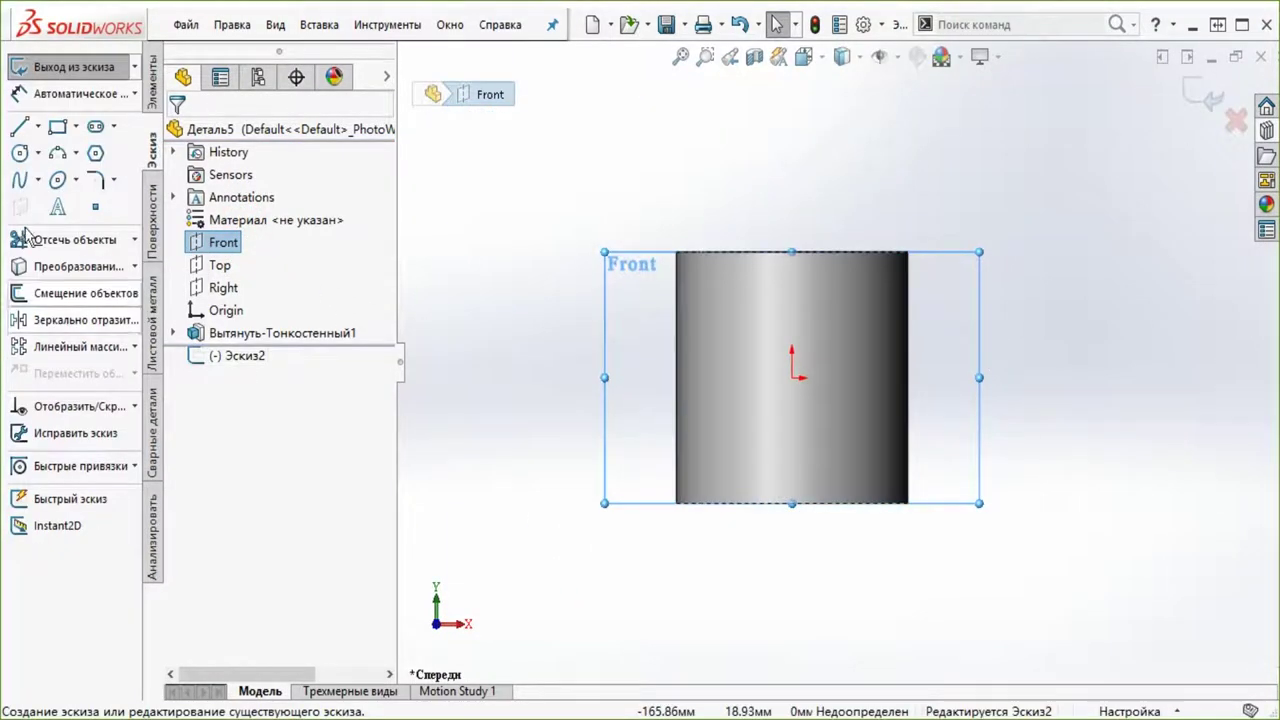
click(41, 180)
click(110, 230)
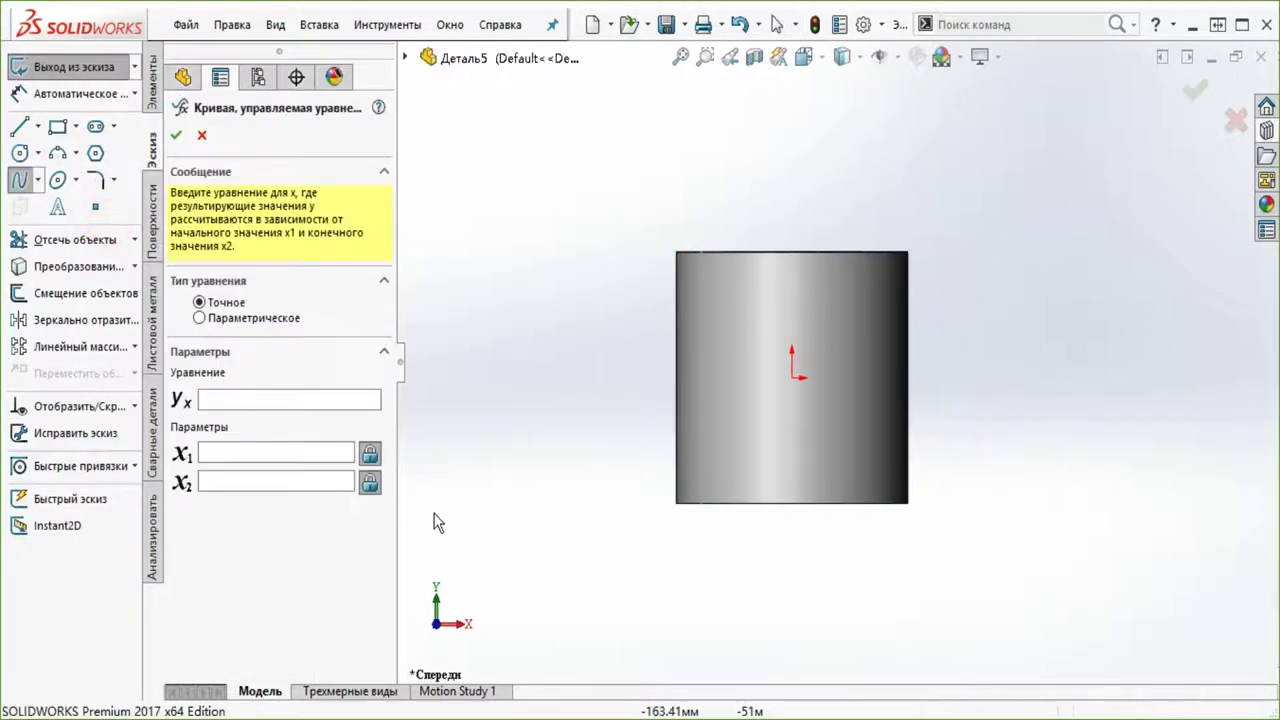
Create the curve y = cos(x) from x1 = 0 to x2 = 100*pi and fix it in place.
click(254, 400)
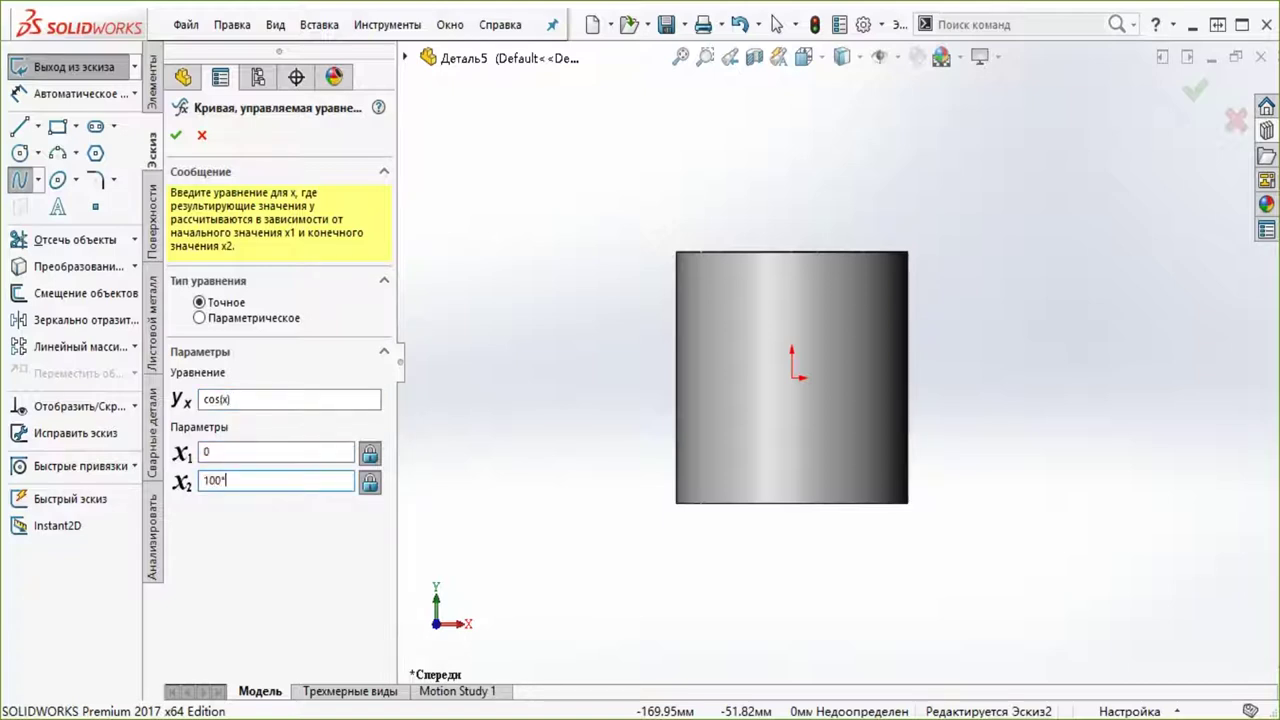
click(492, 524)
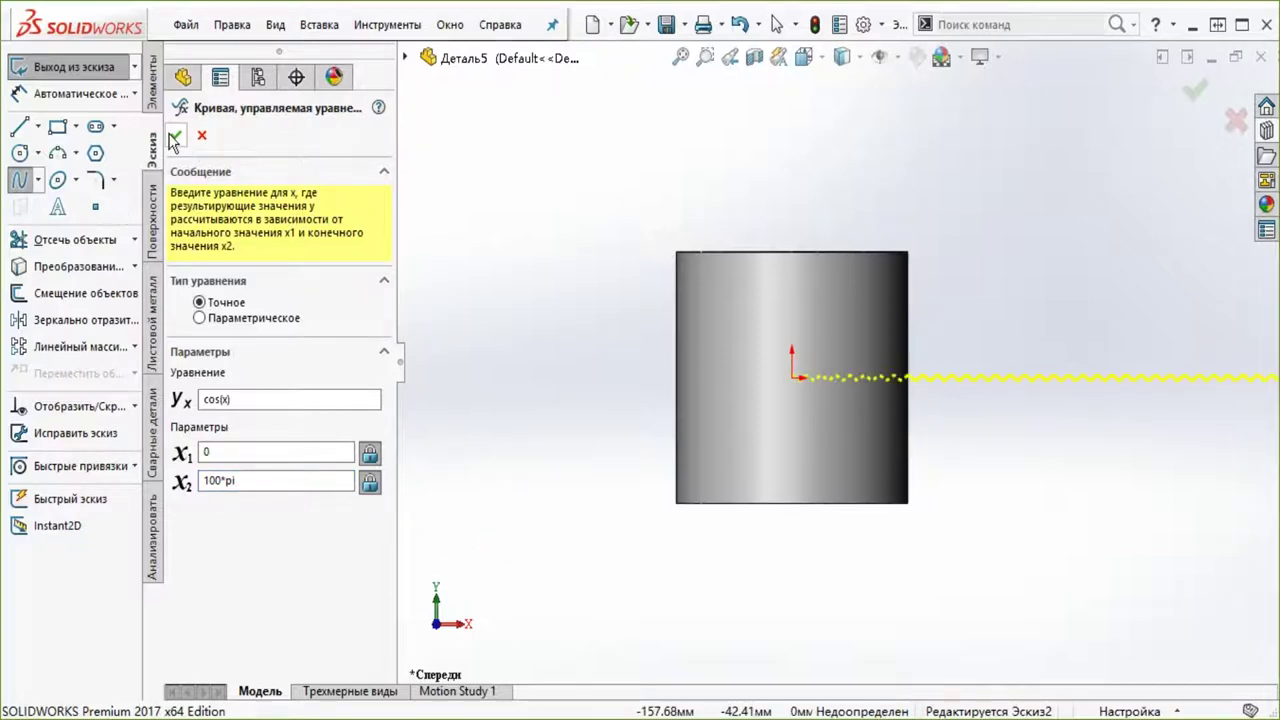
click(1011, 377)
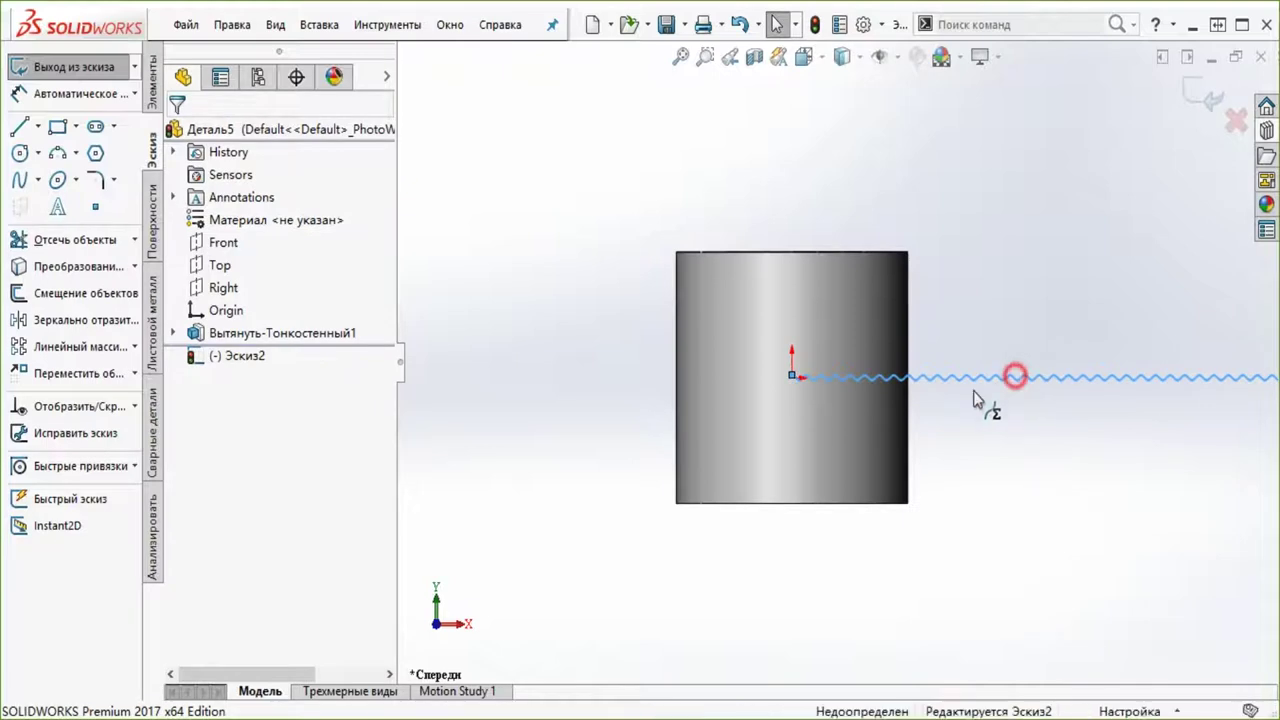
click(186, 464)
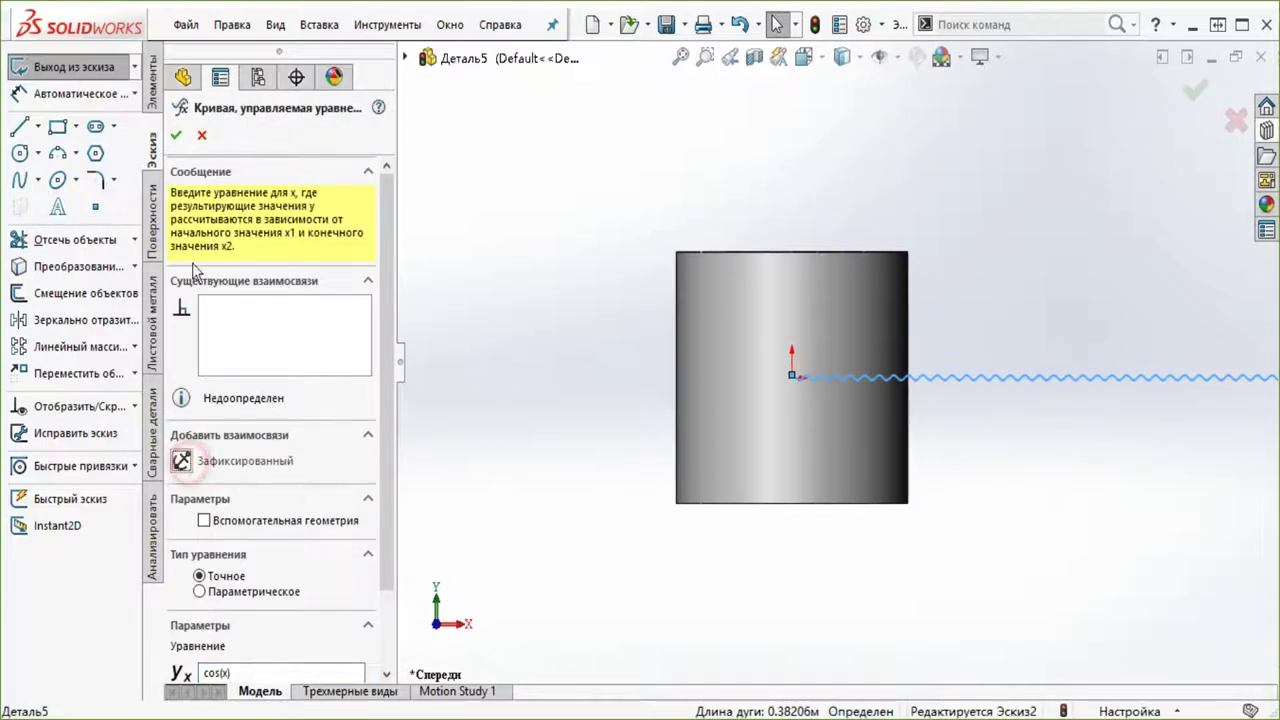
click(178, 138)
click(893, 628)
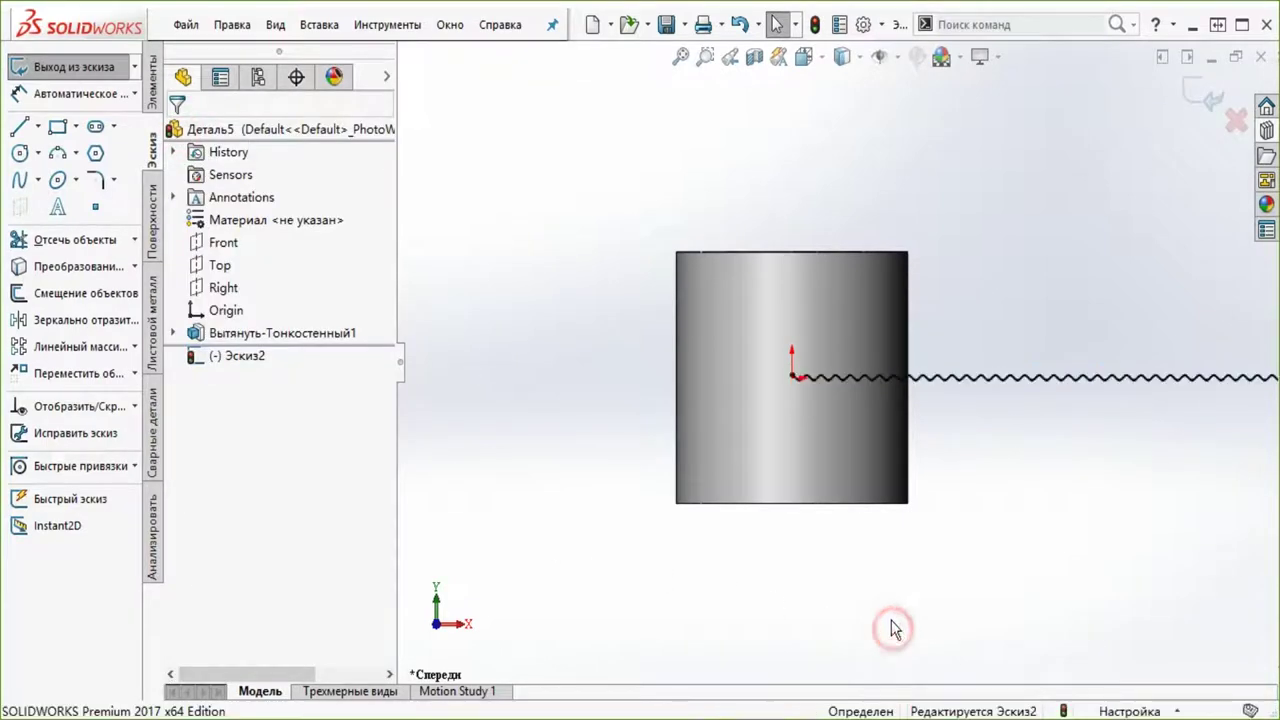
click(19, 128)
Close the cosine curve with a vertical line down, a horizontal base, and a vertical line up to its end.
scroll(810, 390, down, 3)
scroll(790, 305, down, 5)
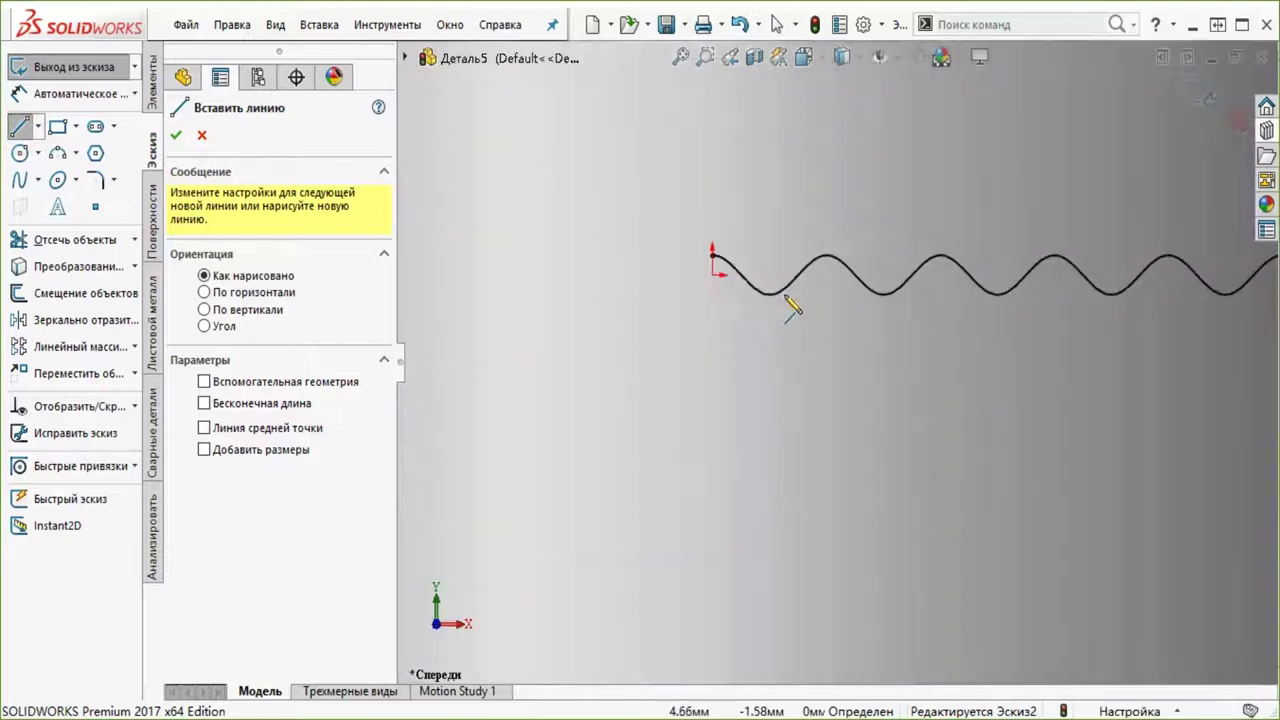
click(712, 256)
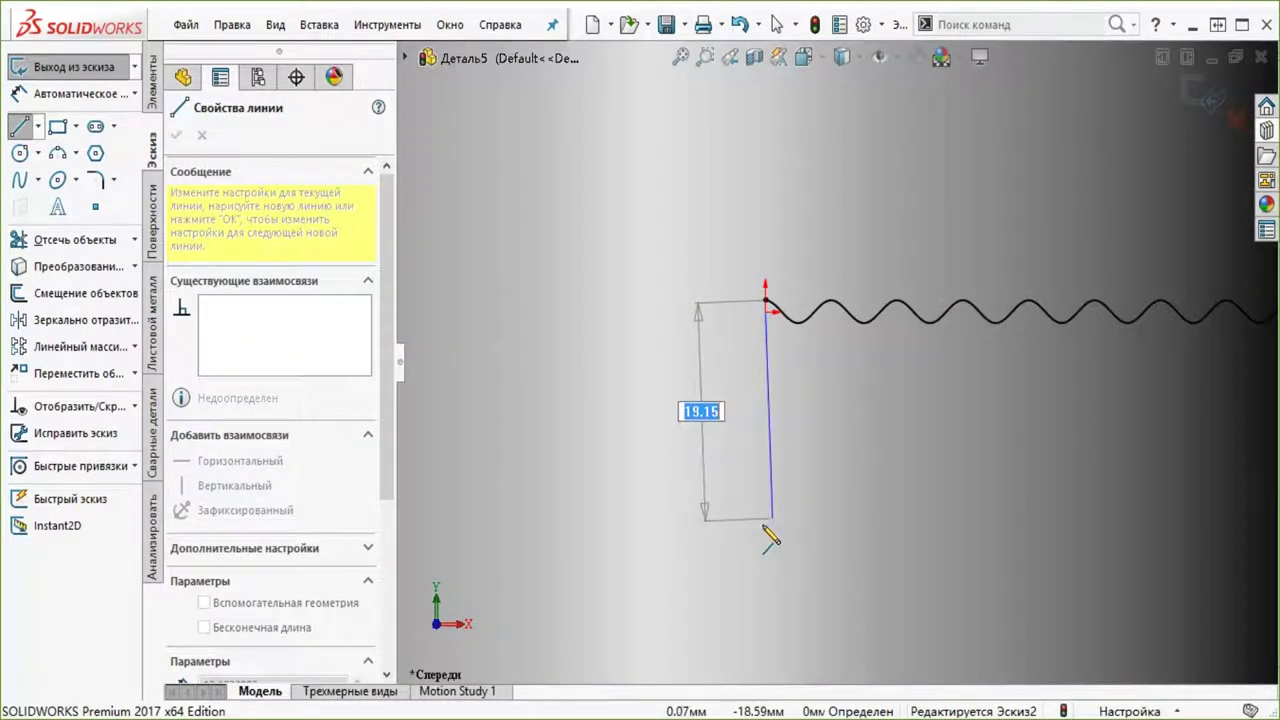
click(772, 524)
scroll(795, 545, up, 3)
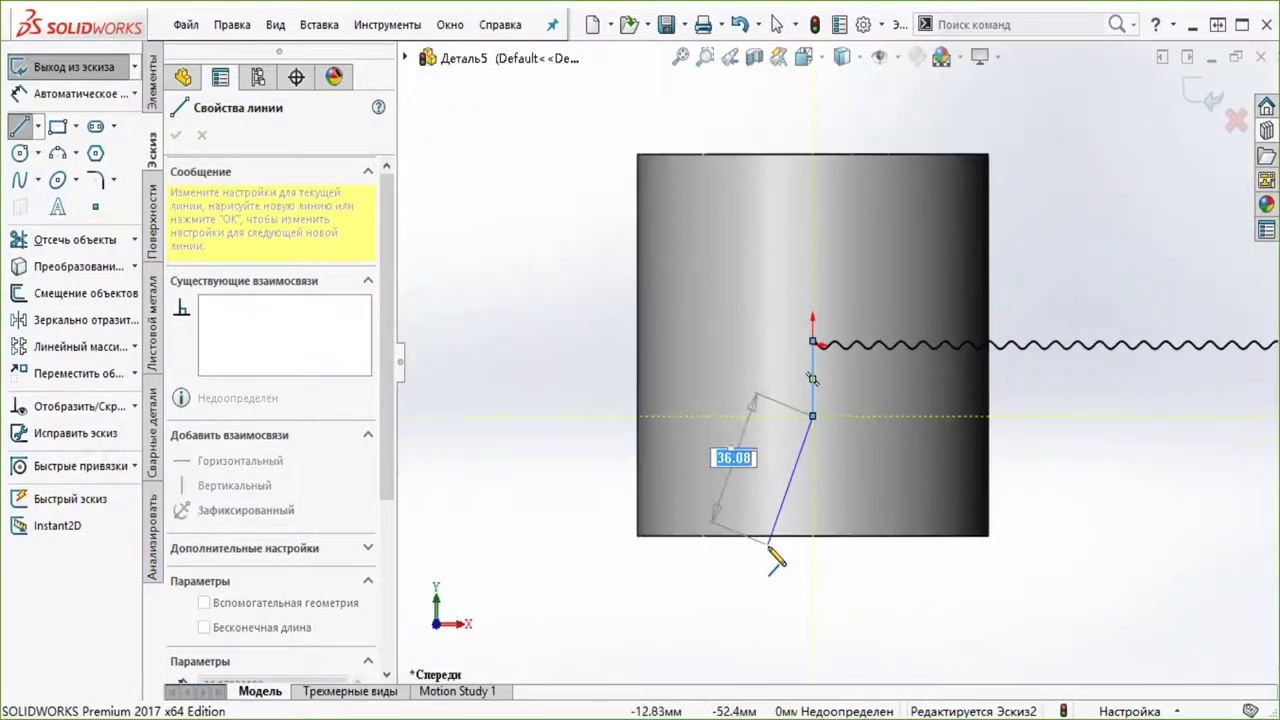
scroll(772, 550, up, 2)
scroll(934, 486, up, 2)
scroll(1000, 450, up, 2)
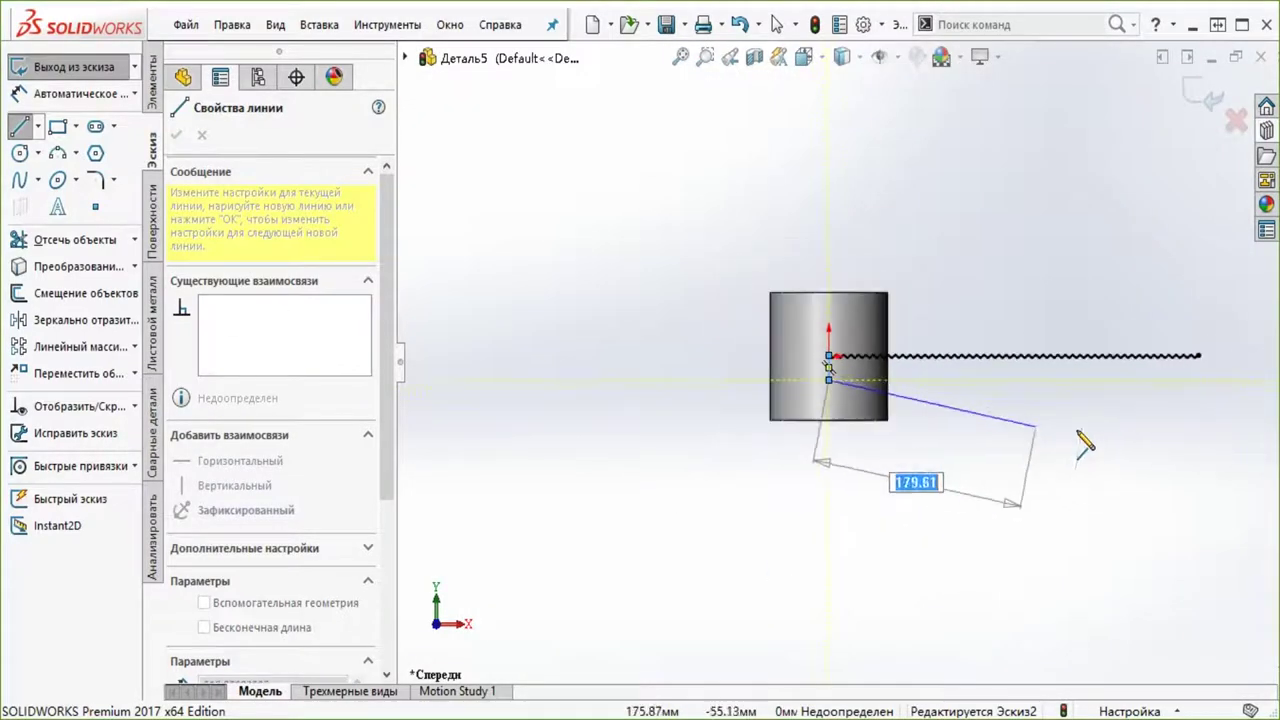
scroll(1150, 372, down, 2)
scroll(1090, 368, down, 2)
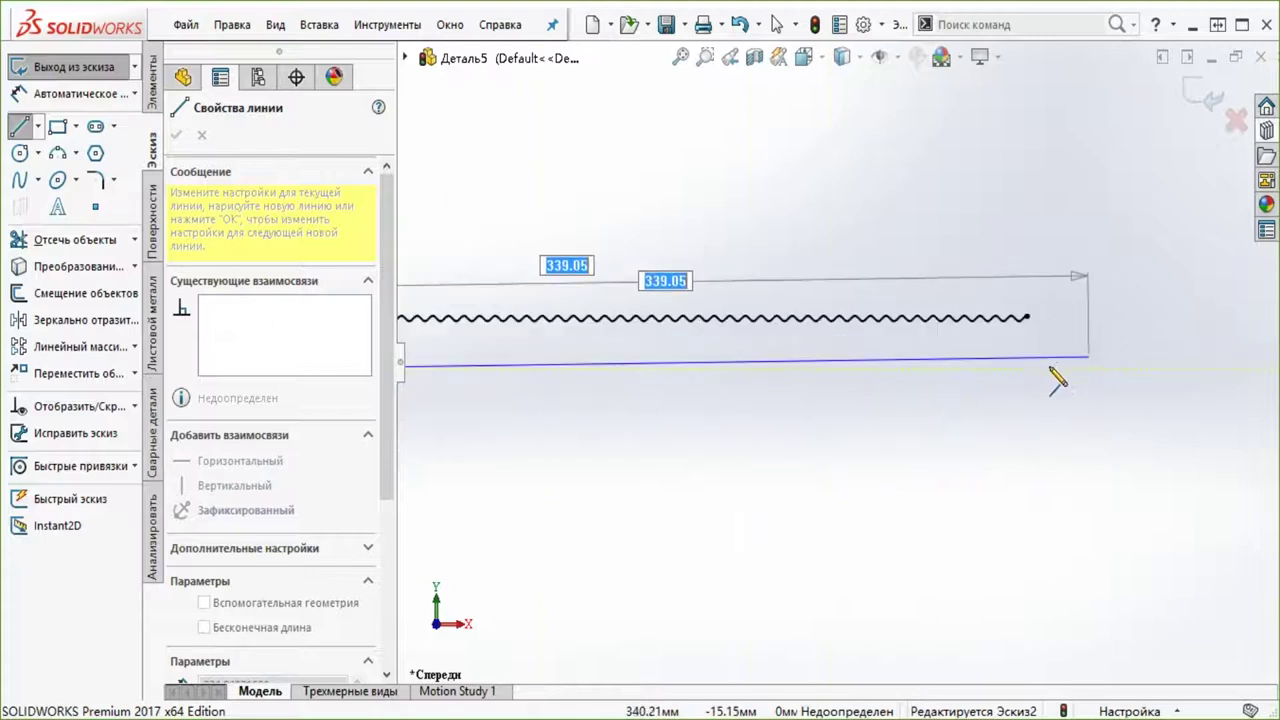
scroll(1045, 374, down, 1)
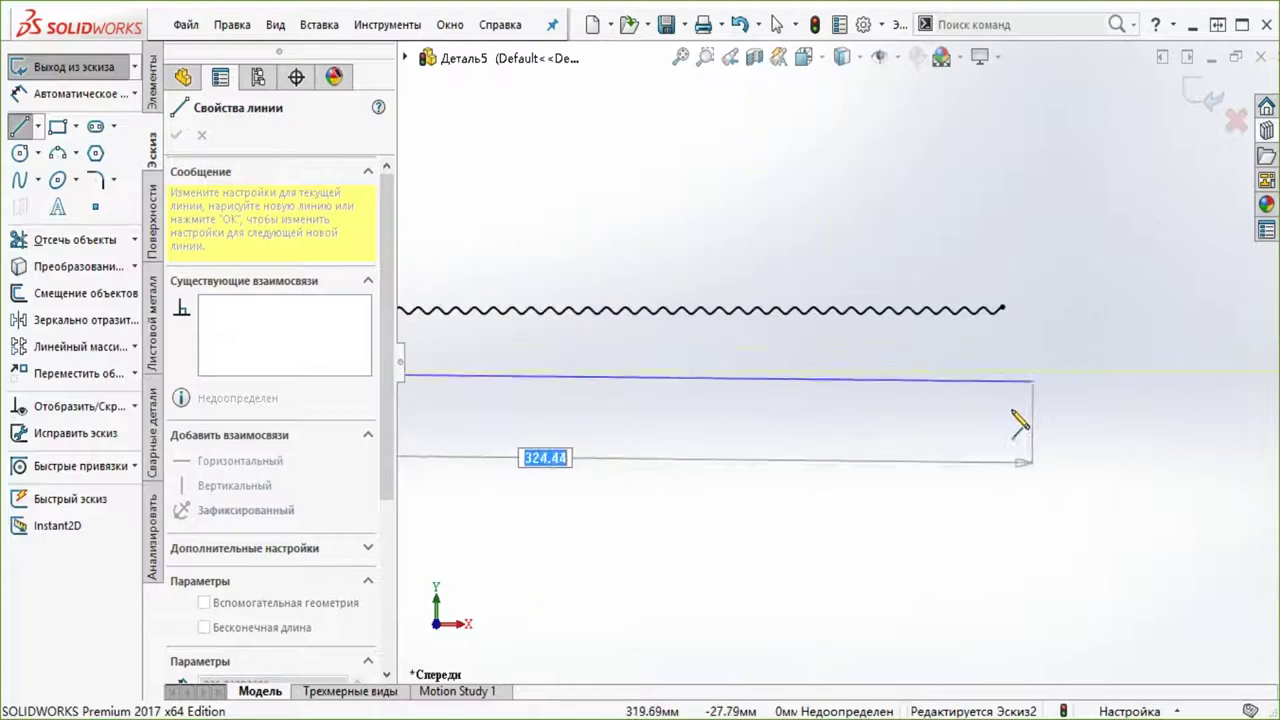
click(1002, 372)
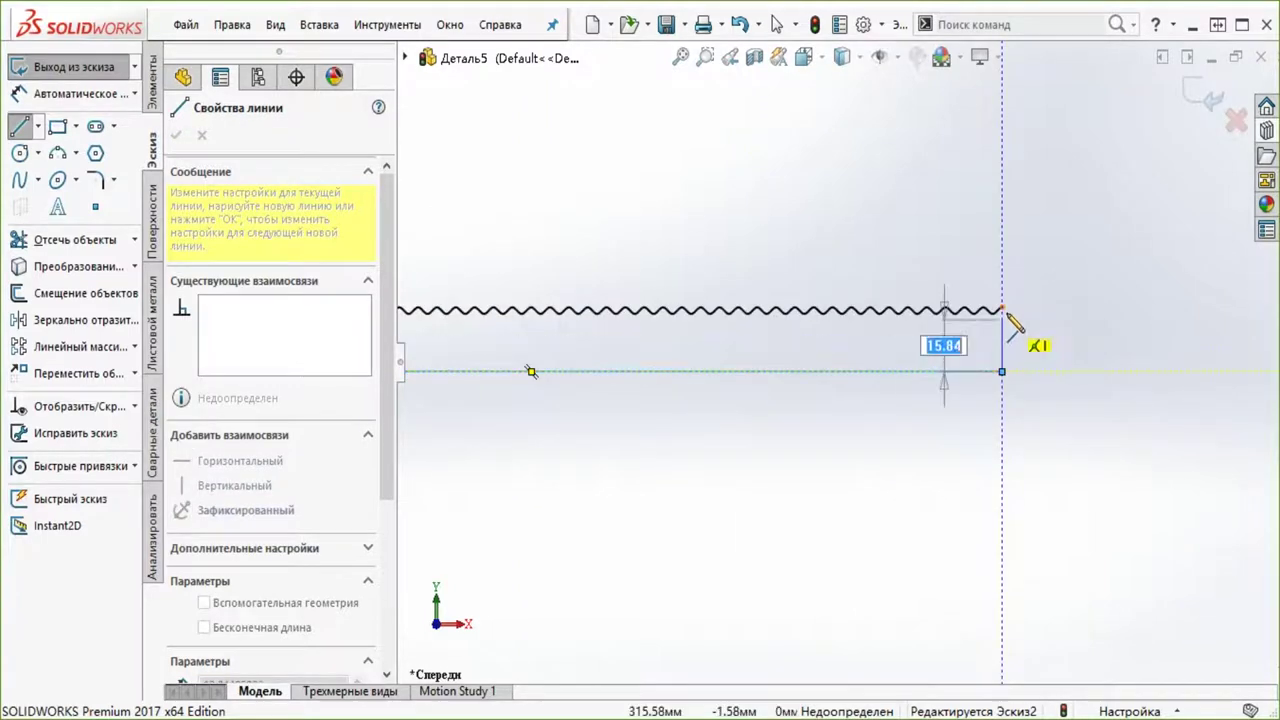
click(1002, 308)
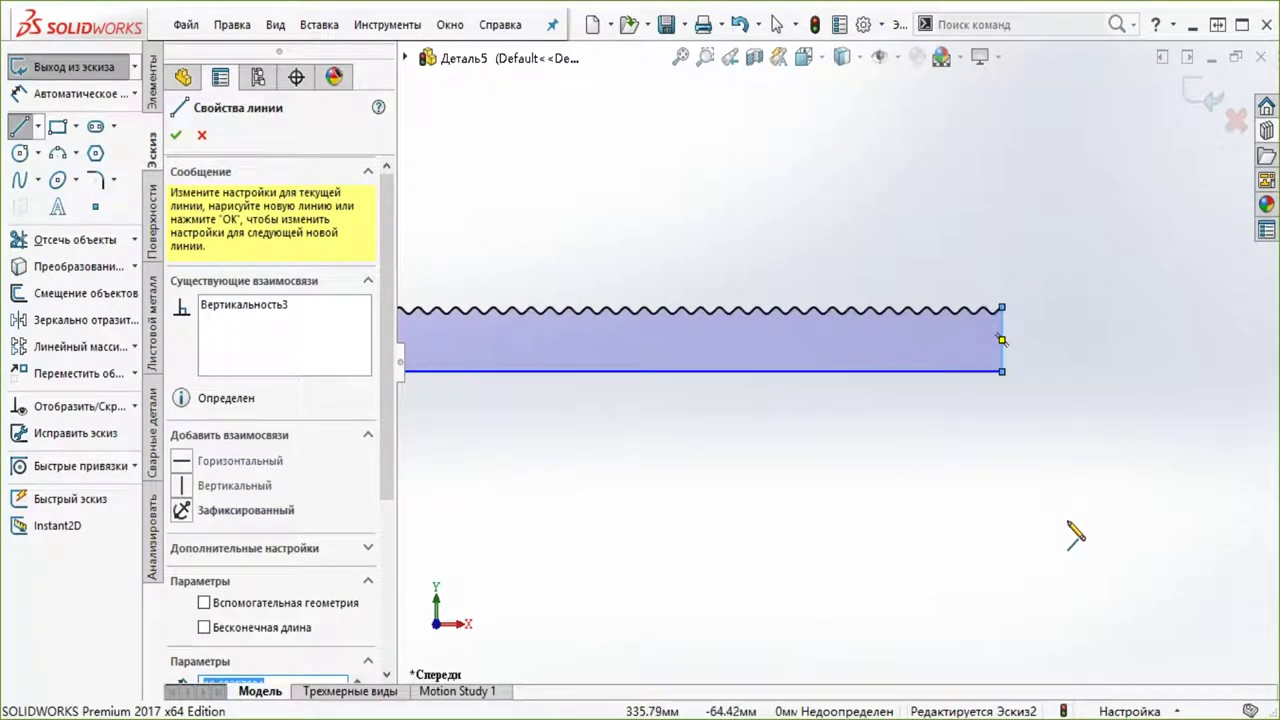
Dimension the strip's right vertical edge to 25 mm and fit the view.
key(Escape)
right_drag(1067, 535, 1057, 319)
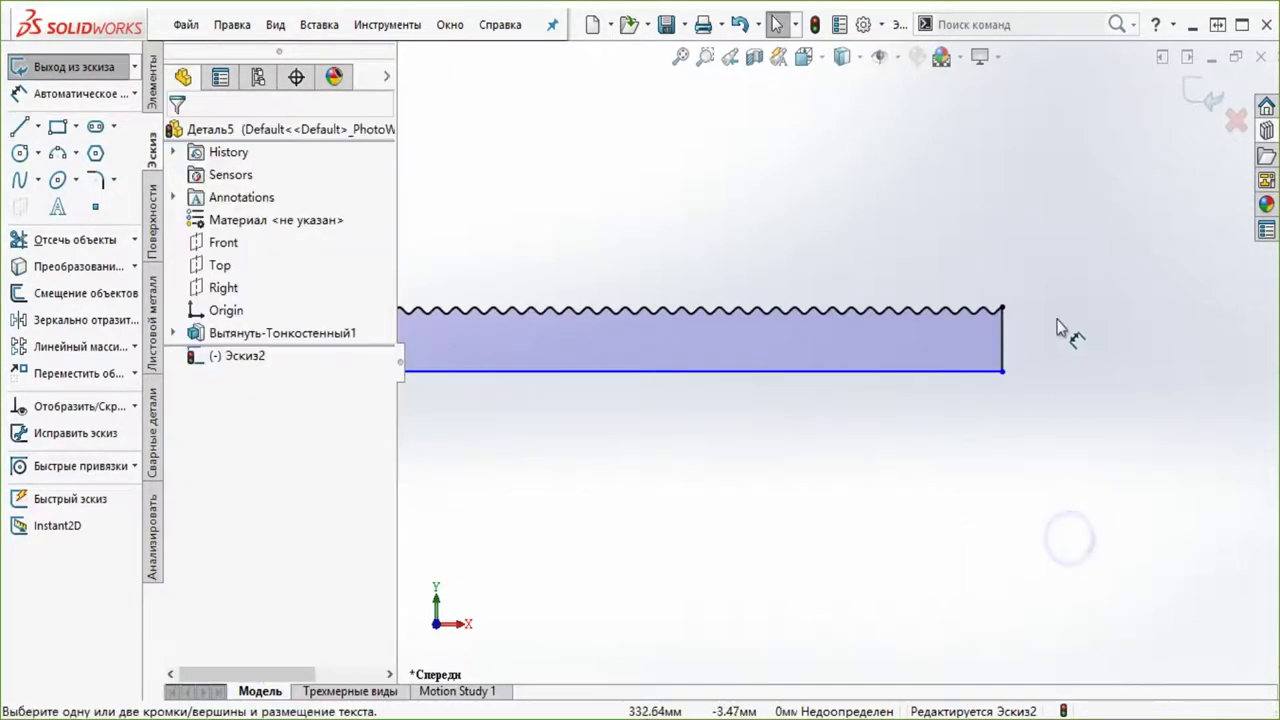
click(1003, 355)
click(1114, 389)
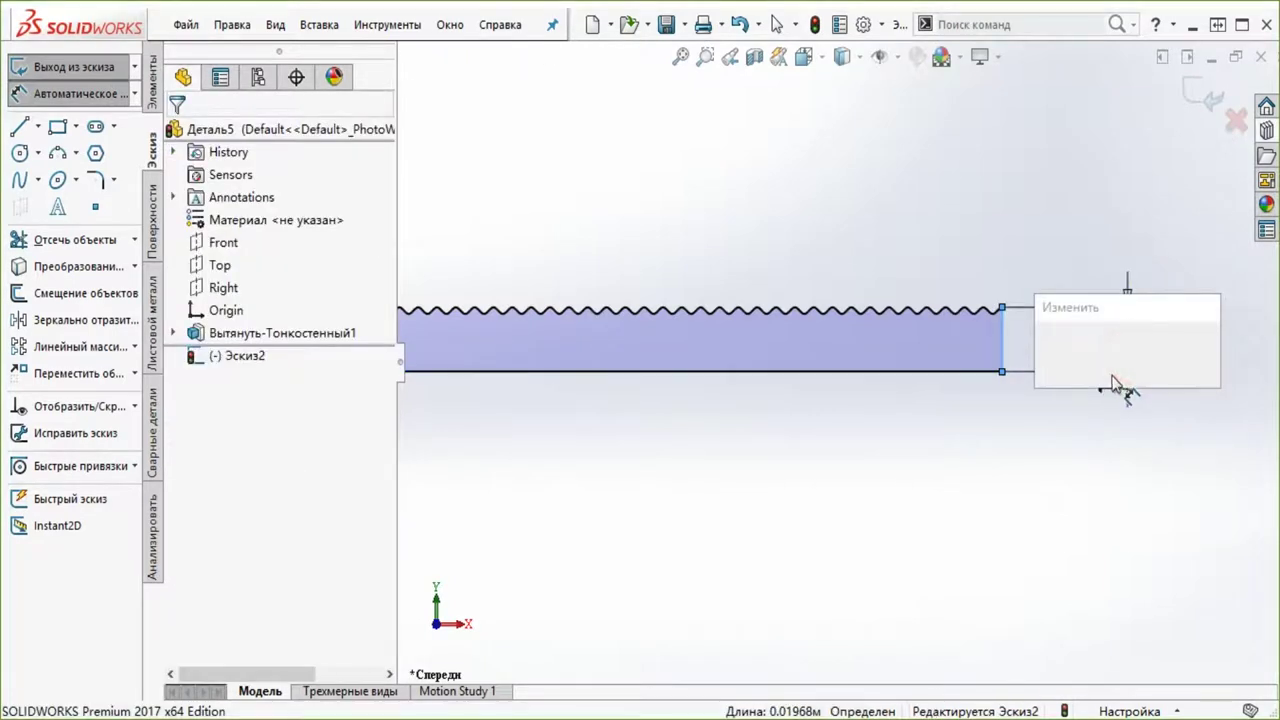
text(25)
key(Return)
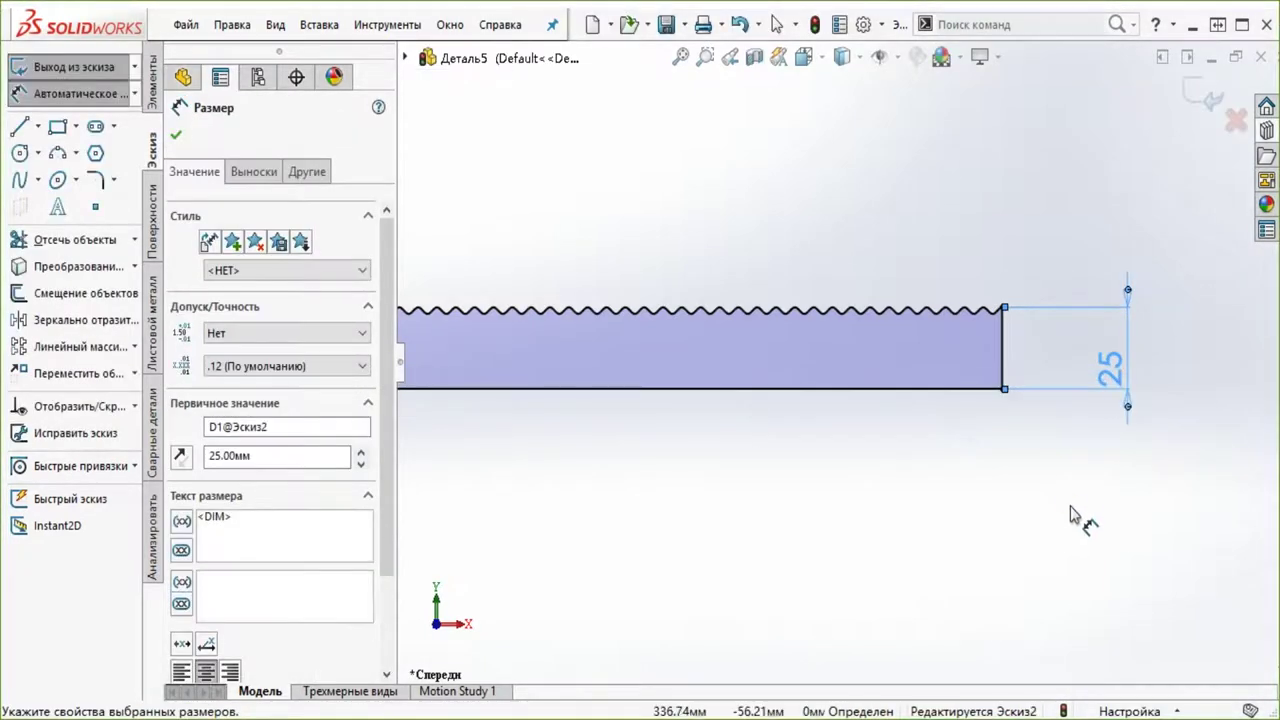
click(1070, 510)
key(f)
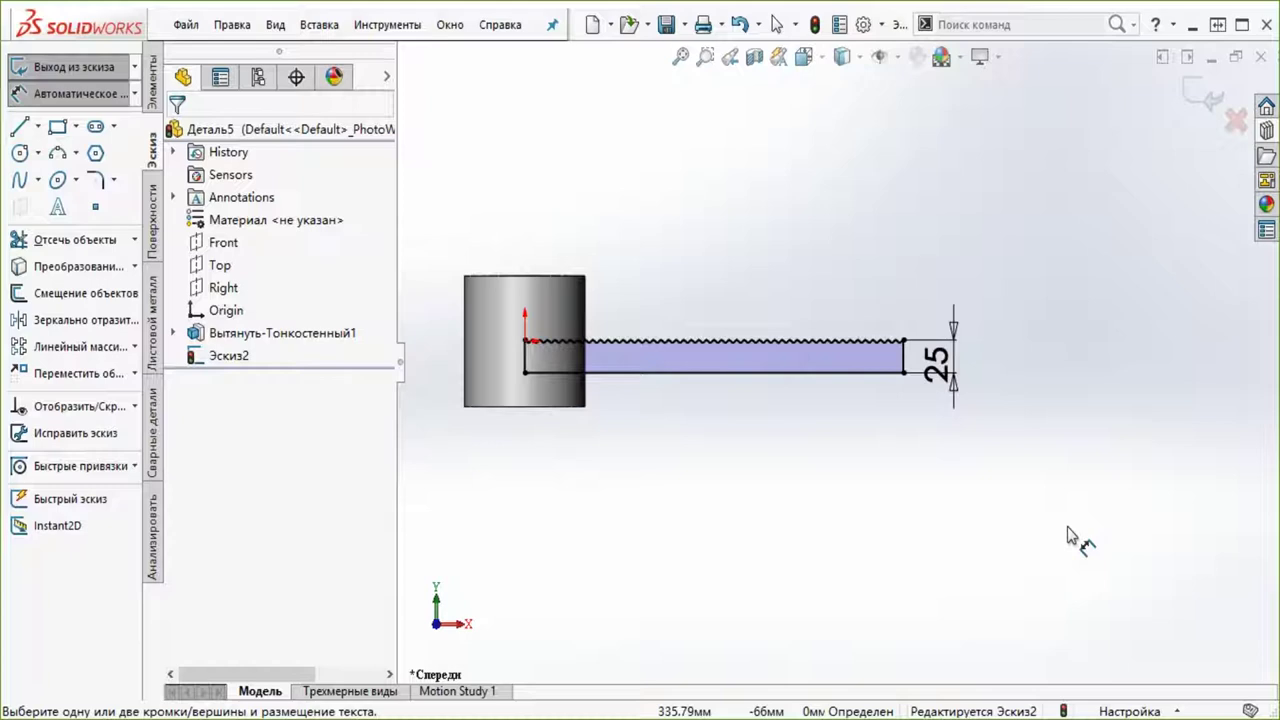
Wrap the sketch 21 mm onto the cylinder's outer face and orbit to inspect the toothed rim.
click(1202, 104)
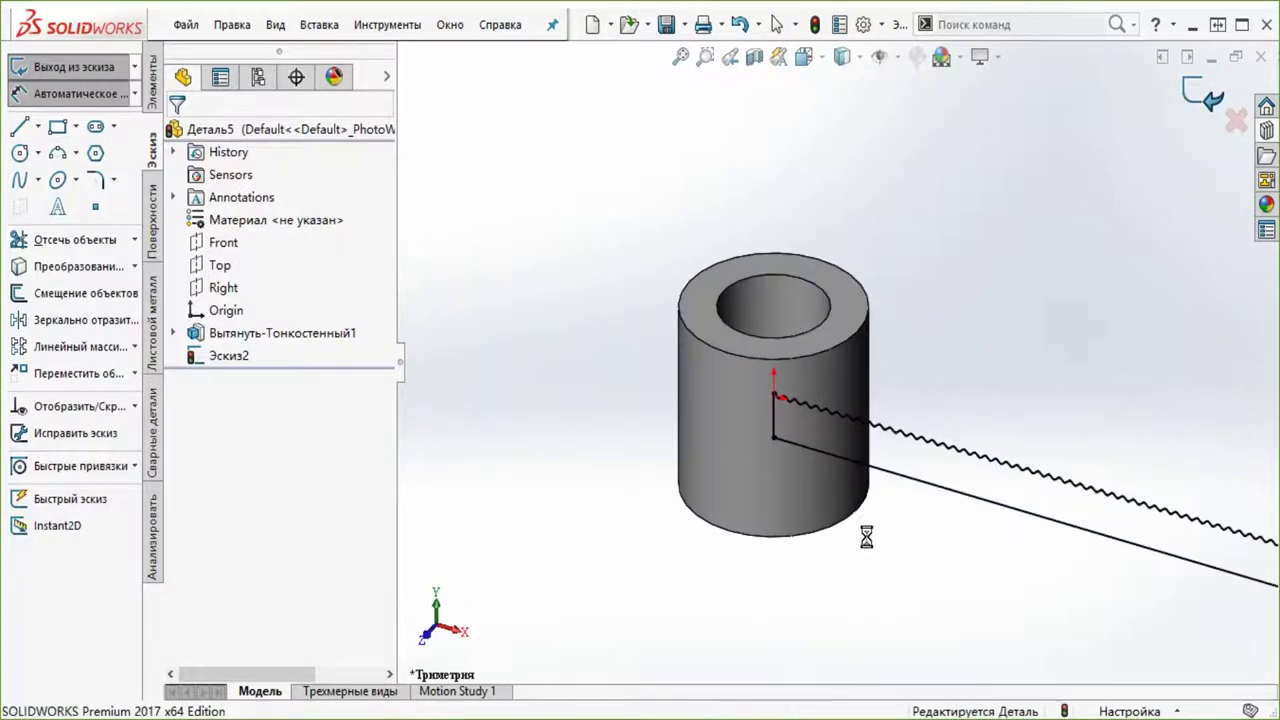
click(82, 510)
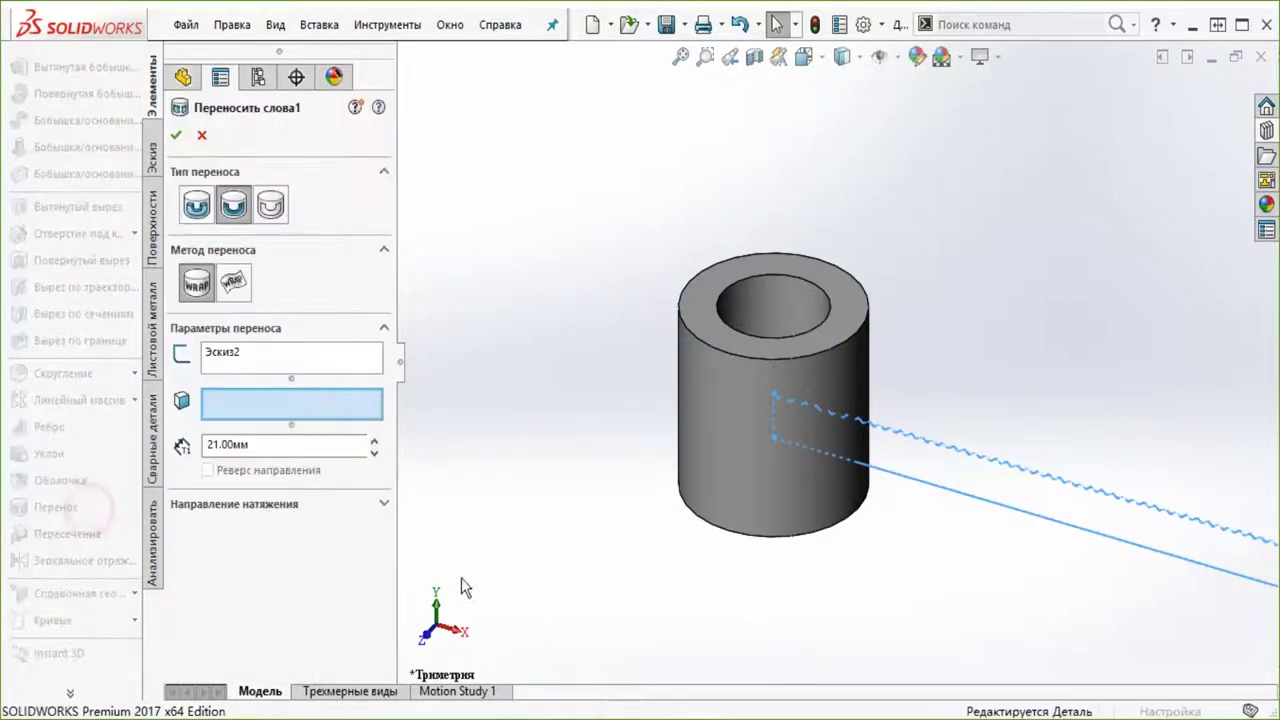
click(698, 535)
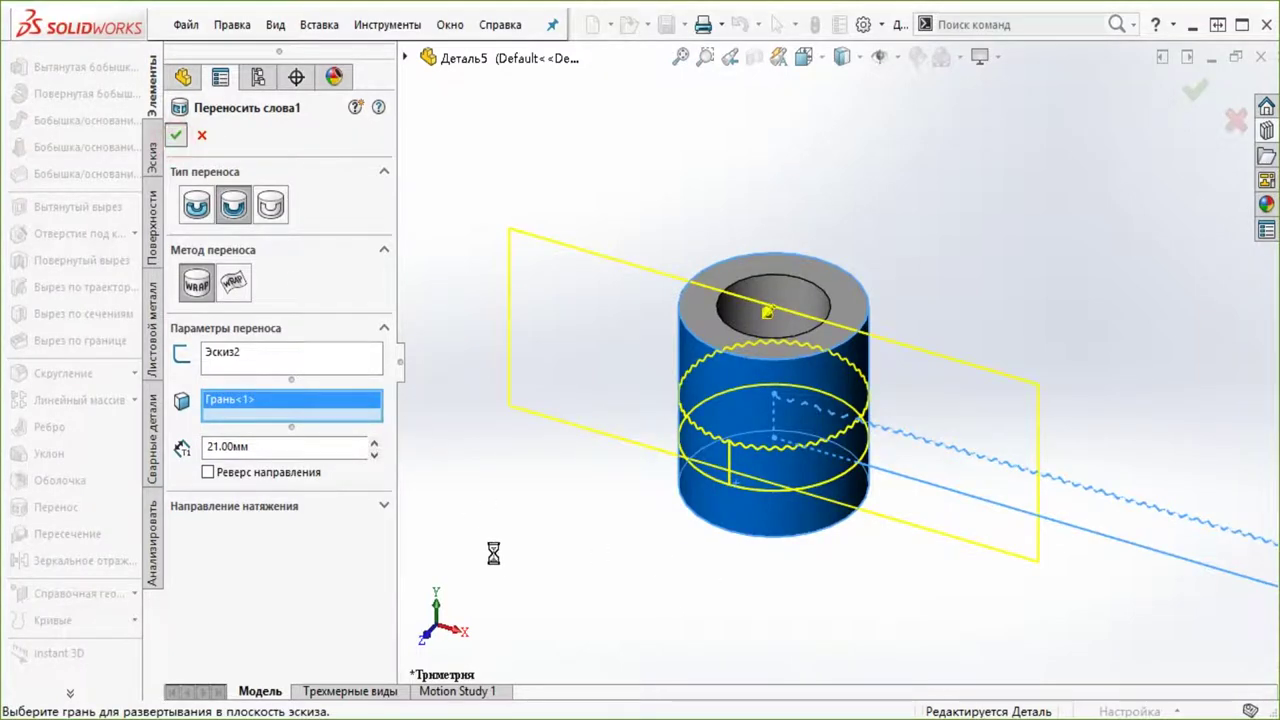
key(Return)
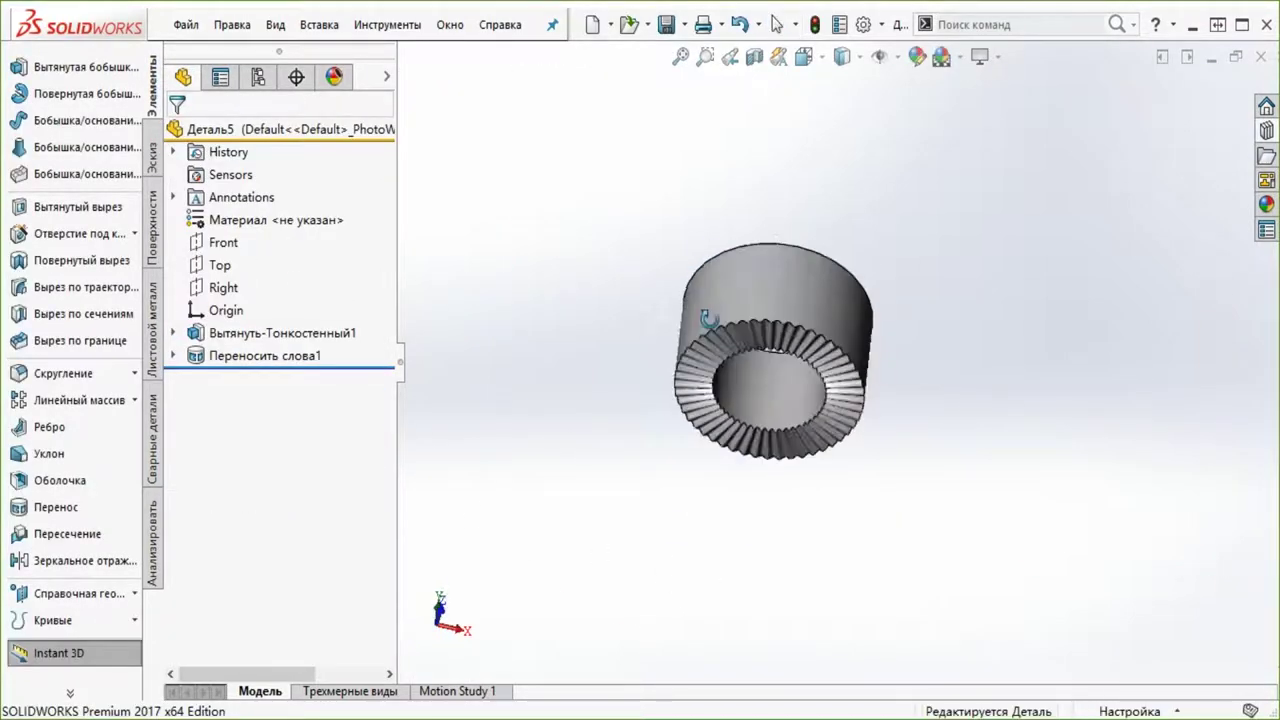
middle_drag(708, 318, 1025, 422)
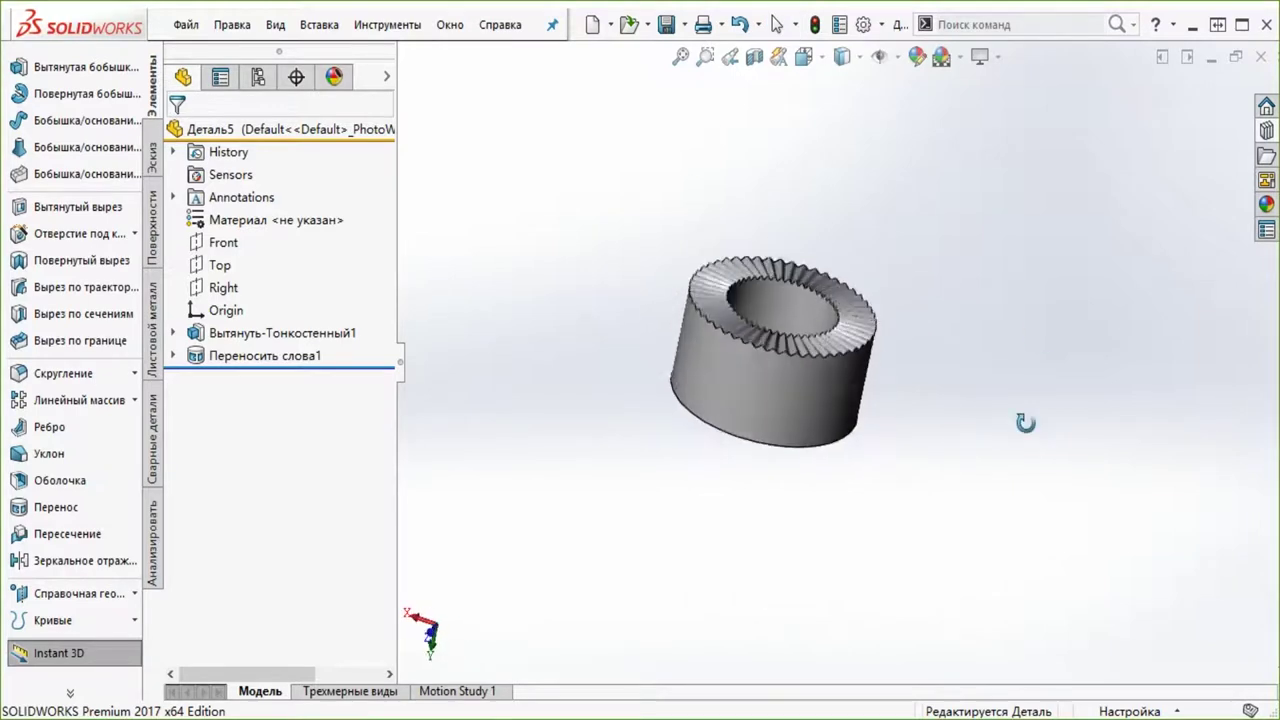
scroll(829, 396, down, 5)
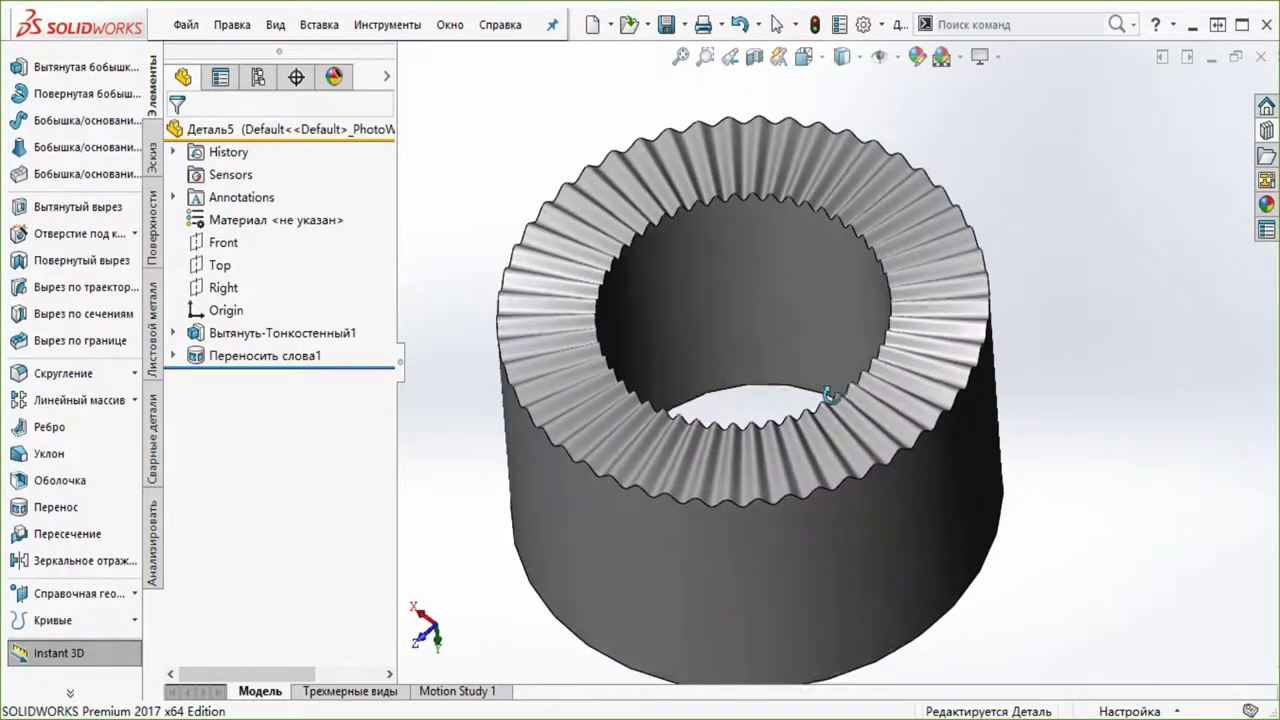
mouse_move(829, 396)
middle_down()
mouse_move(1059, 528)
mouse_move(1028, 514)
middle_up()
Edit Эскиз2 and change the curve equation to cos(x)*10 over 0 to 100*pi.
click(176, 358)
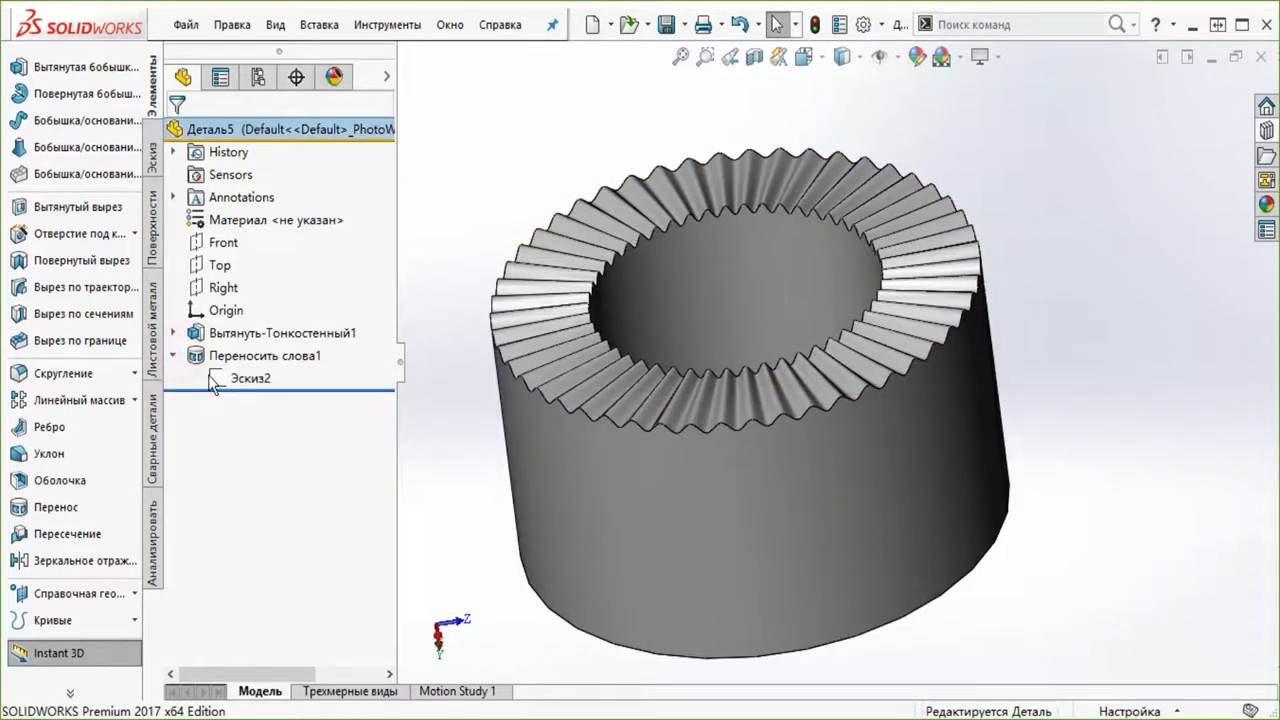
click(248, 378)
click(229, 318)
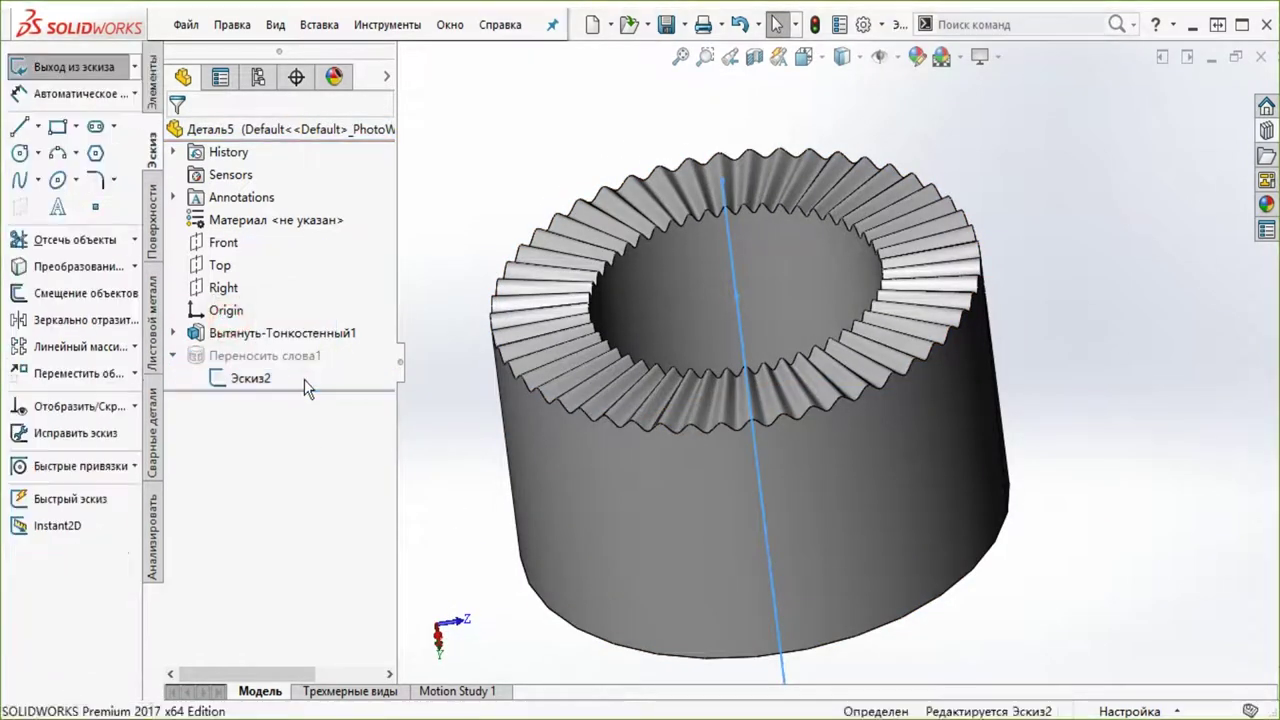
click(222, 388)
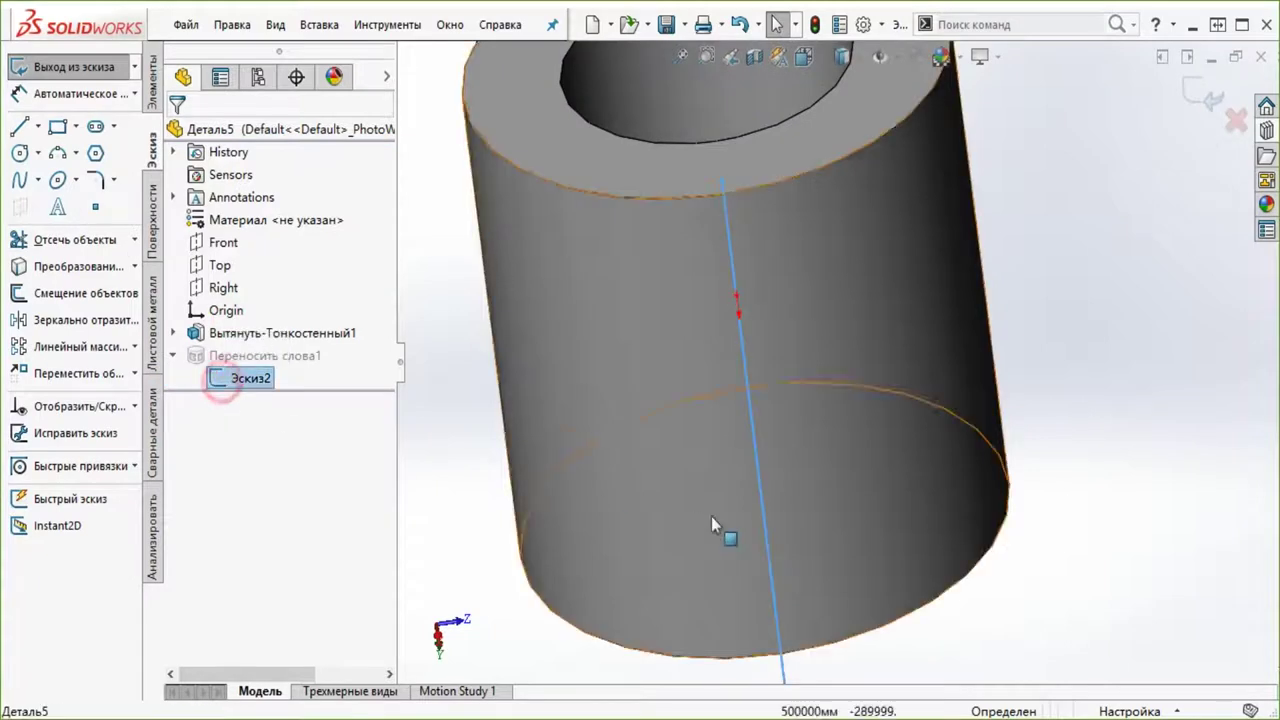
key(f)
middle_drag(714, 523, 942, 421)
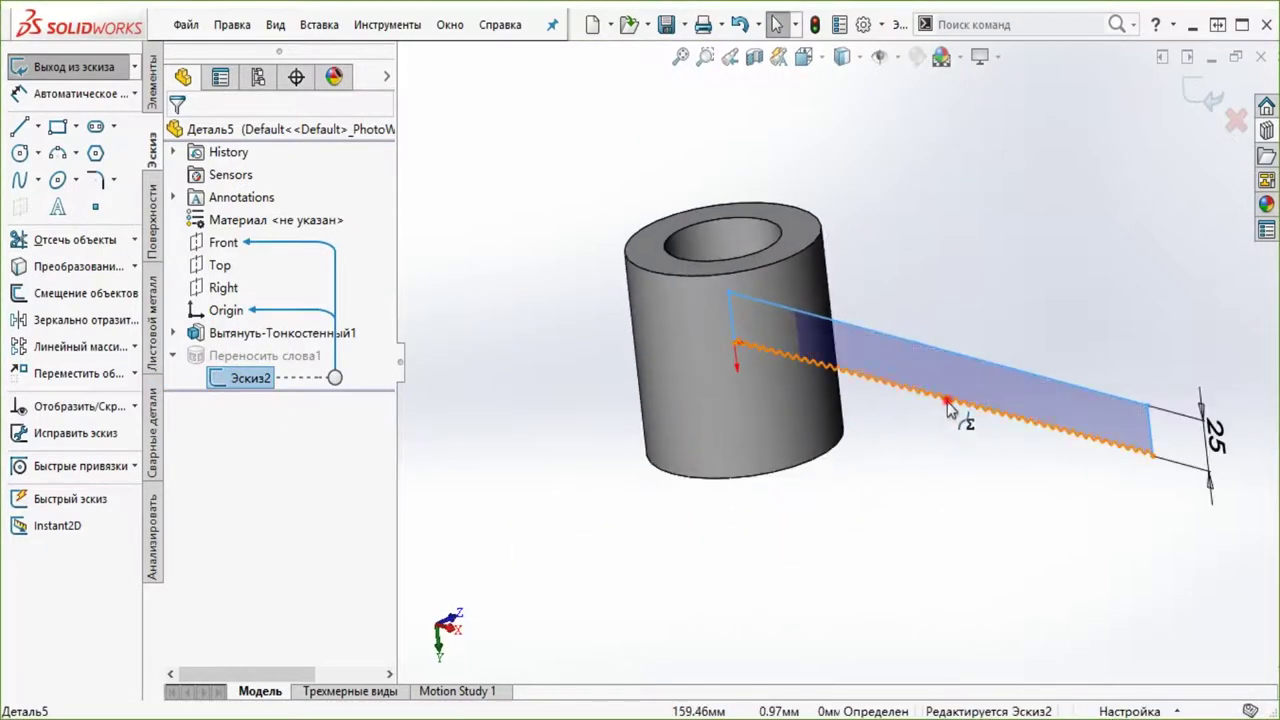
click(947, 401)
scroll(387, 562, down, 3)
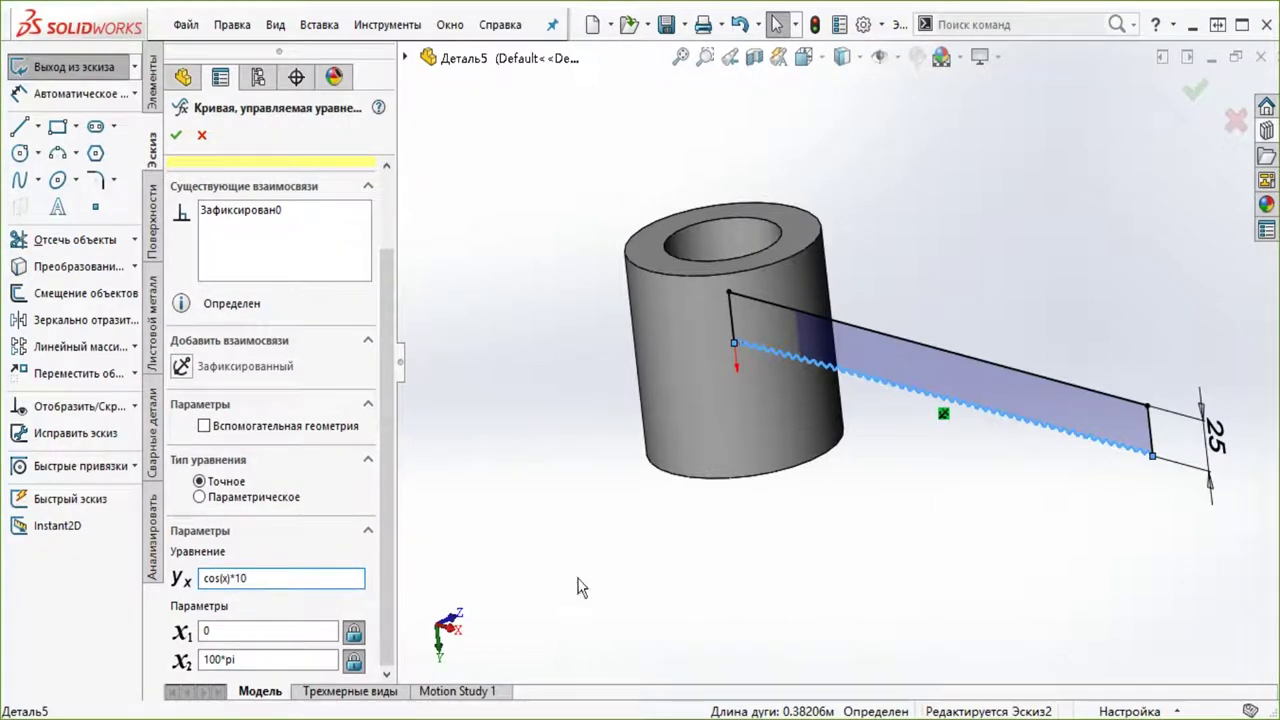
key(Return)
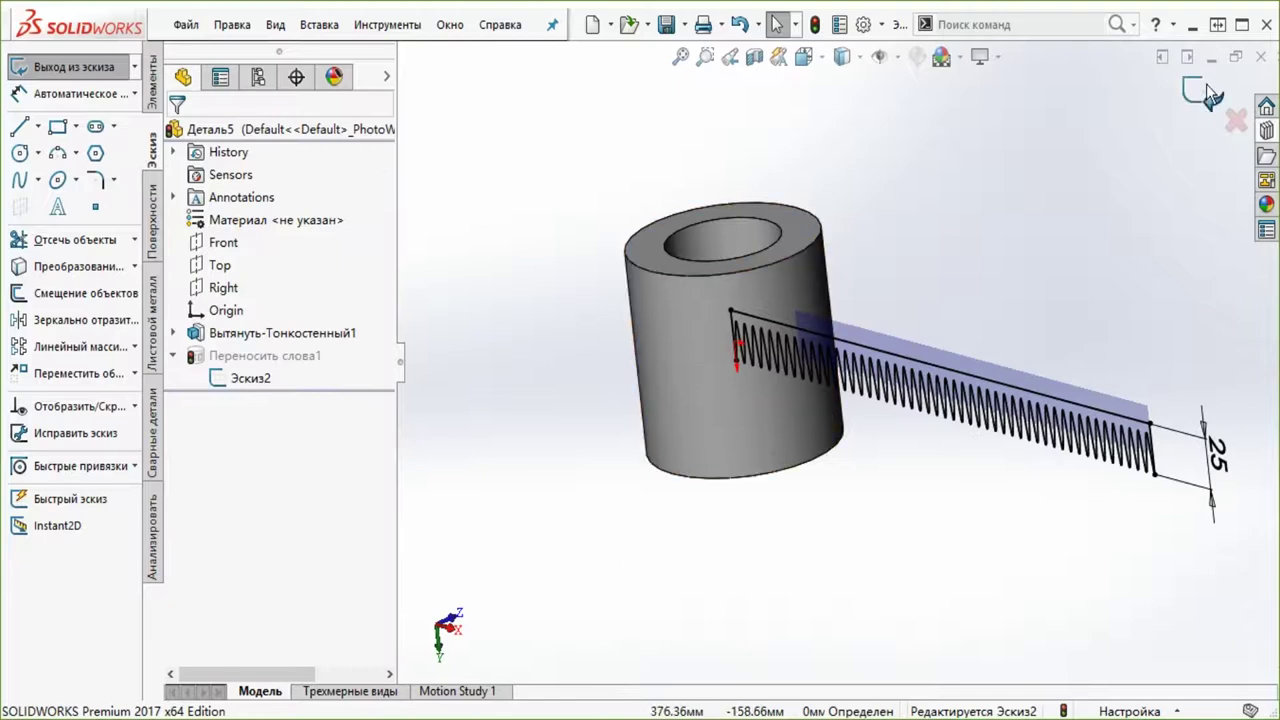
click(1198, 97)
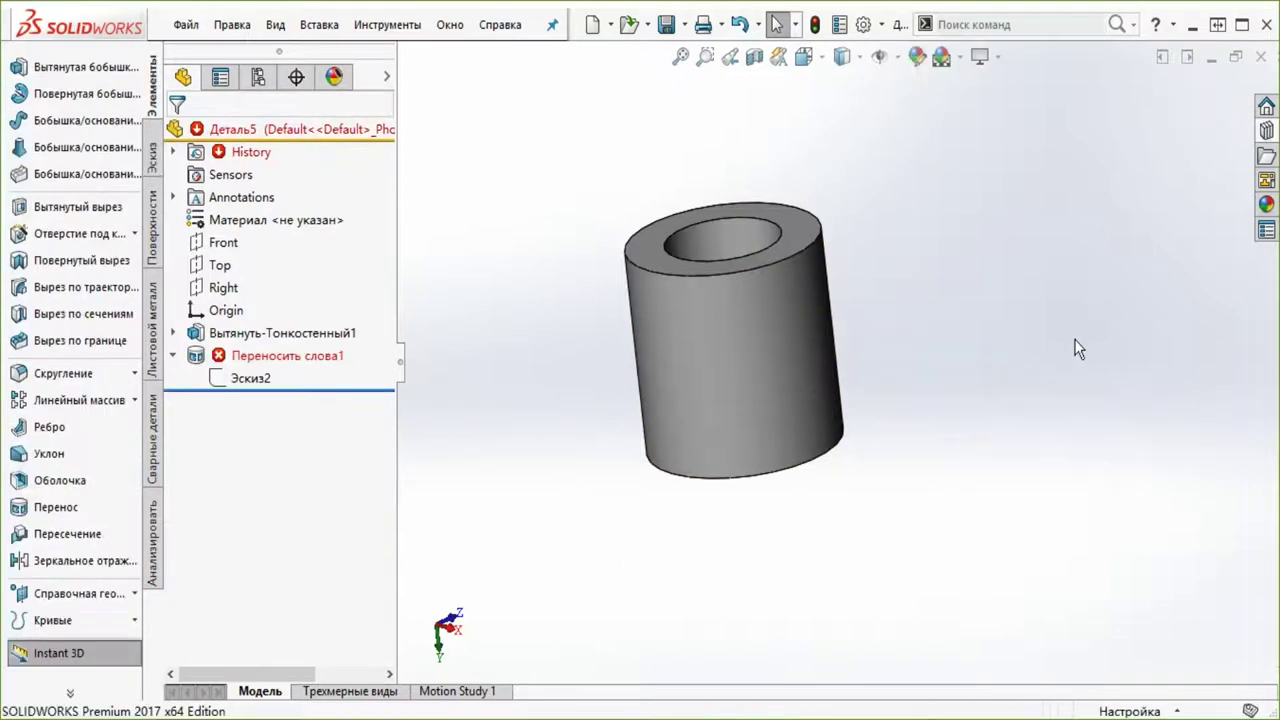
Change the curve equation to cos(0.1*x)*10, rebuild, and orbit to view the broad waves.
click(213, 378)
click(223, 314)
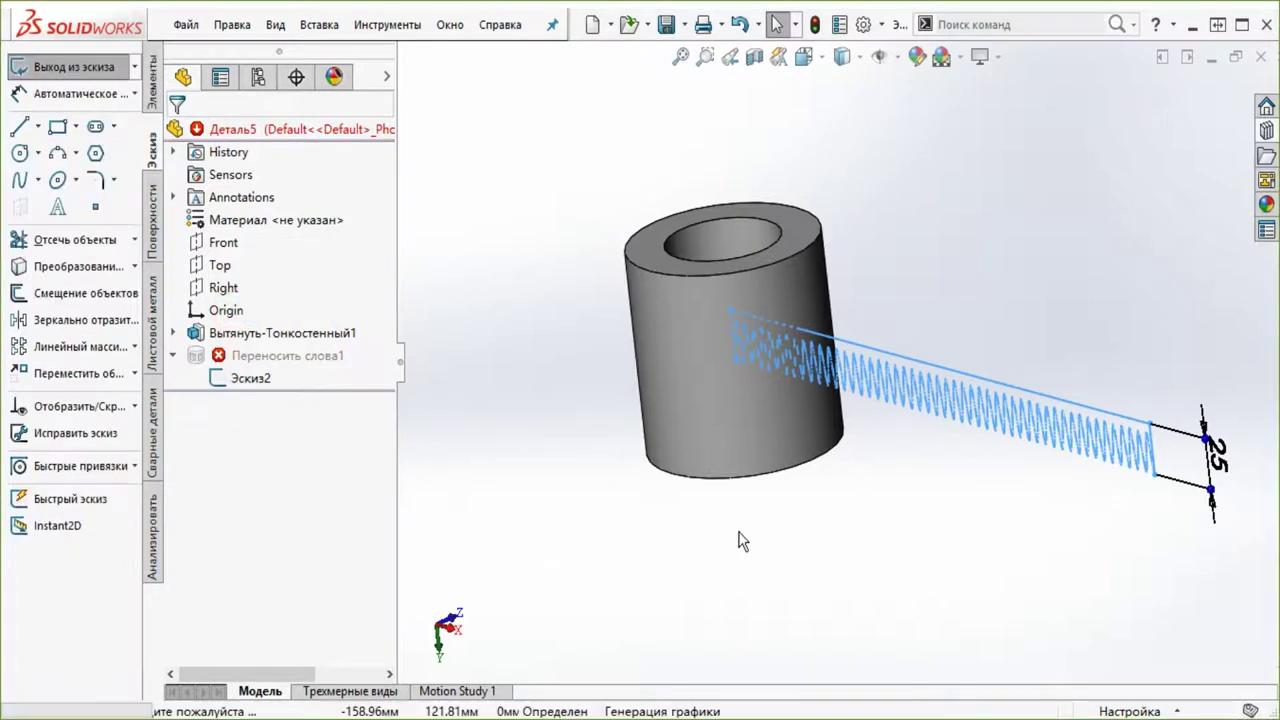
click(1086, 448)
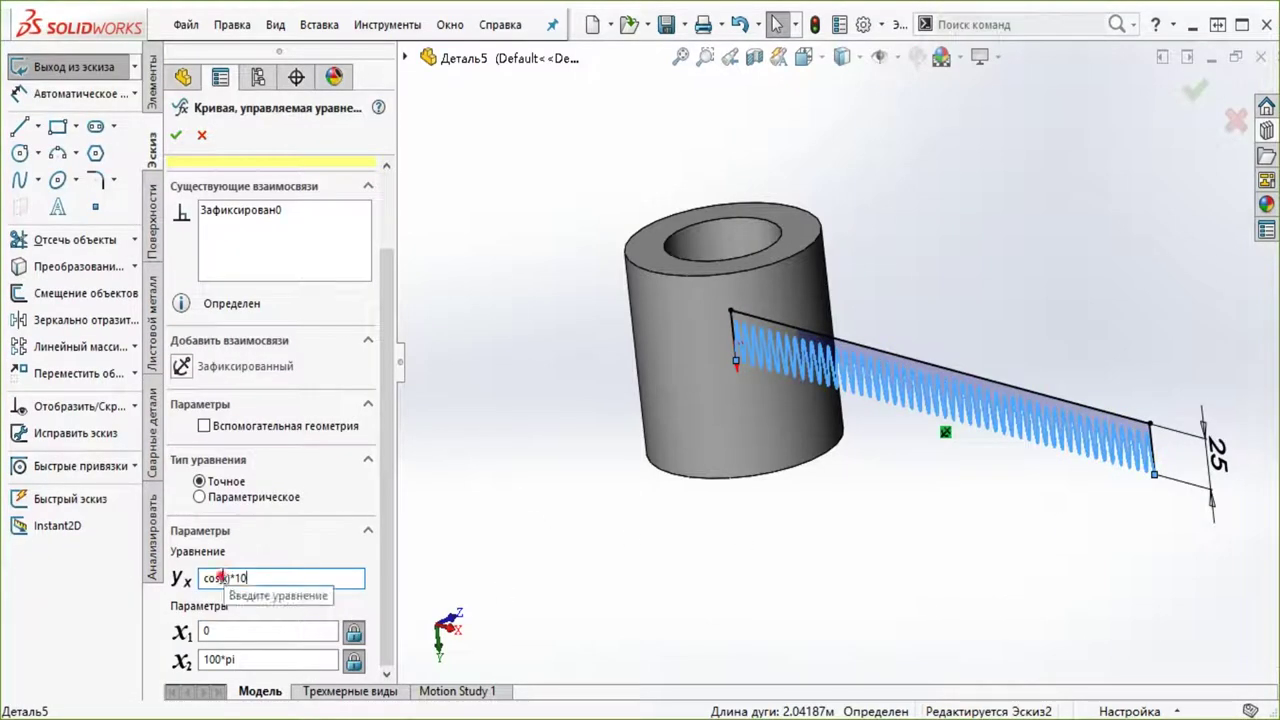
click(219, 577)
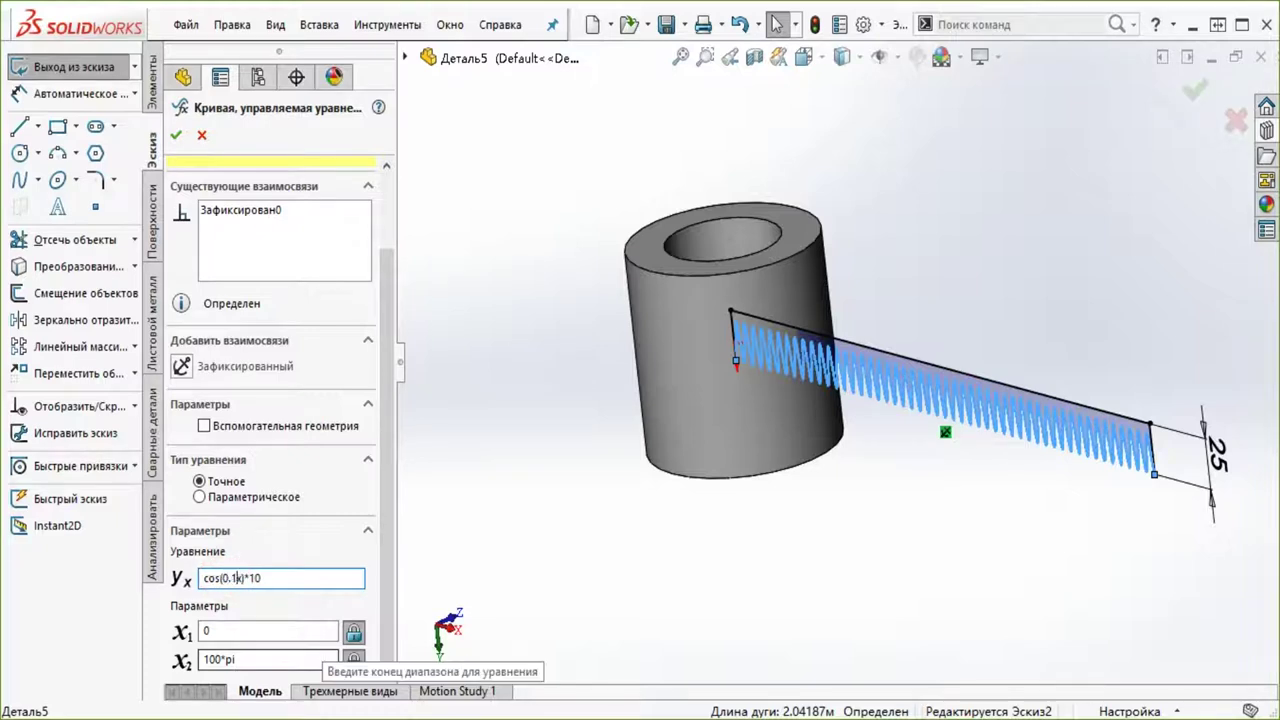
key(Return)
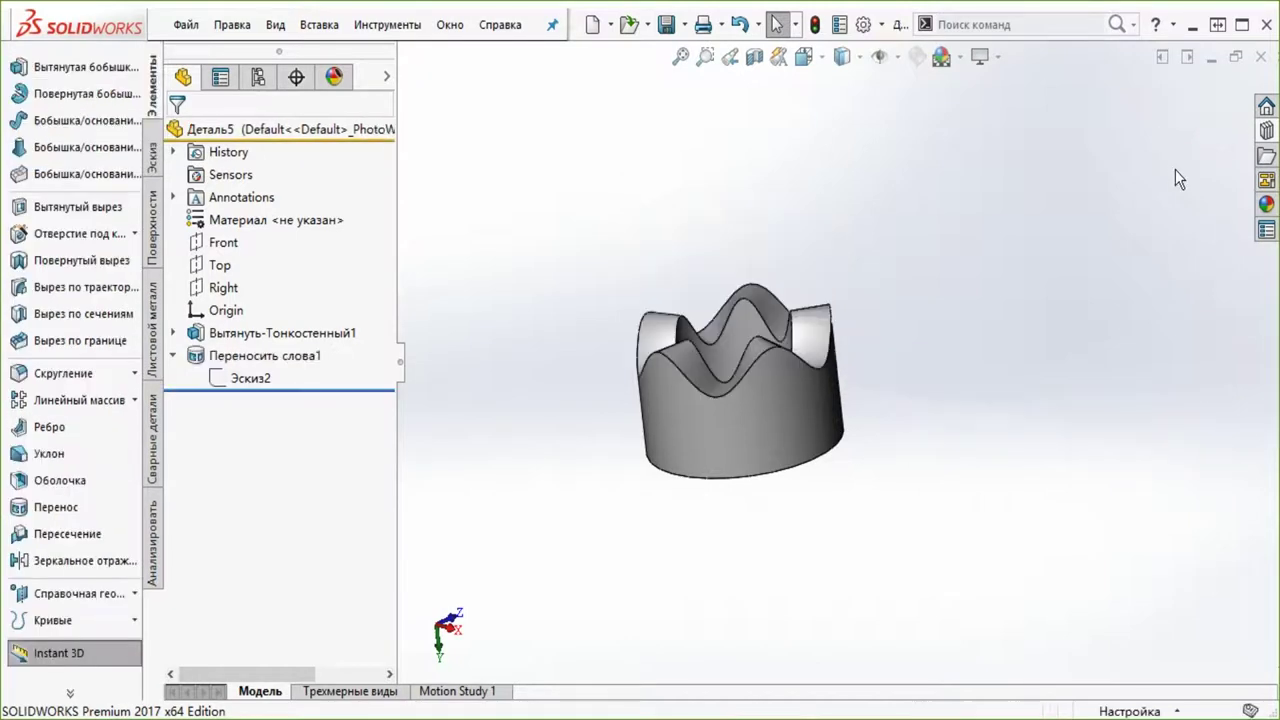
mouse_move(1022, 440)
middle_down()
mouse_move(807, 463)
mouse_move(1151, 517)
mouse_move(849, 537)
mouse_move(689, 634)
middle_up()
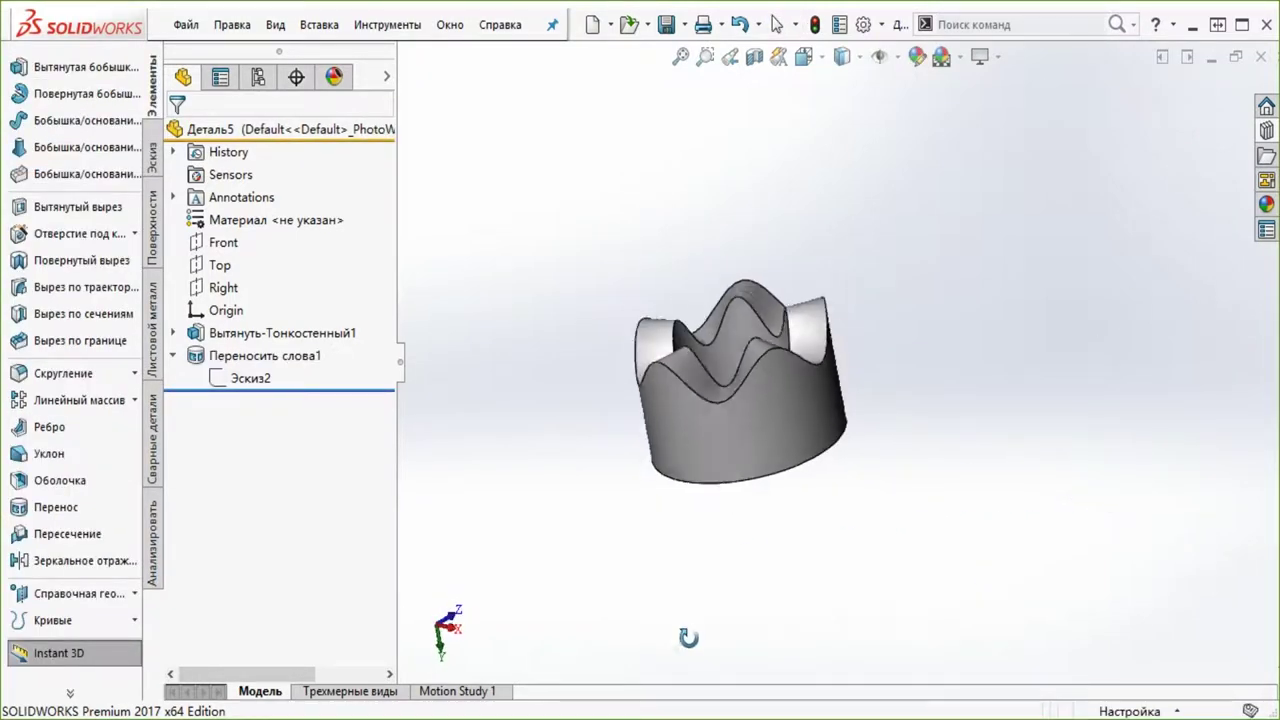
click(213, 374)
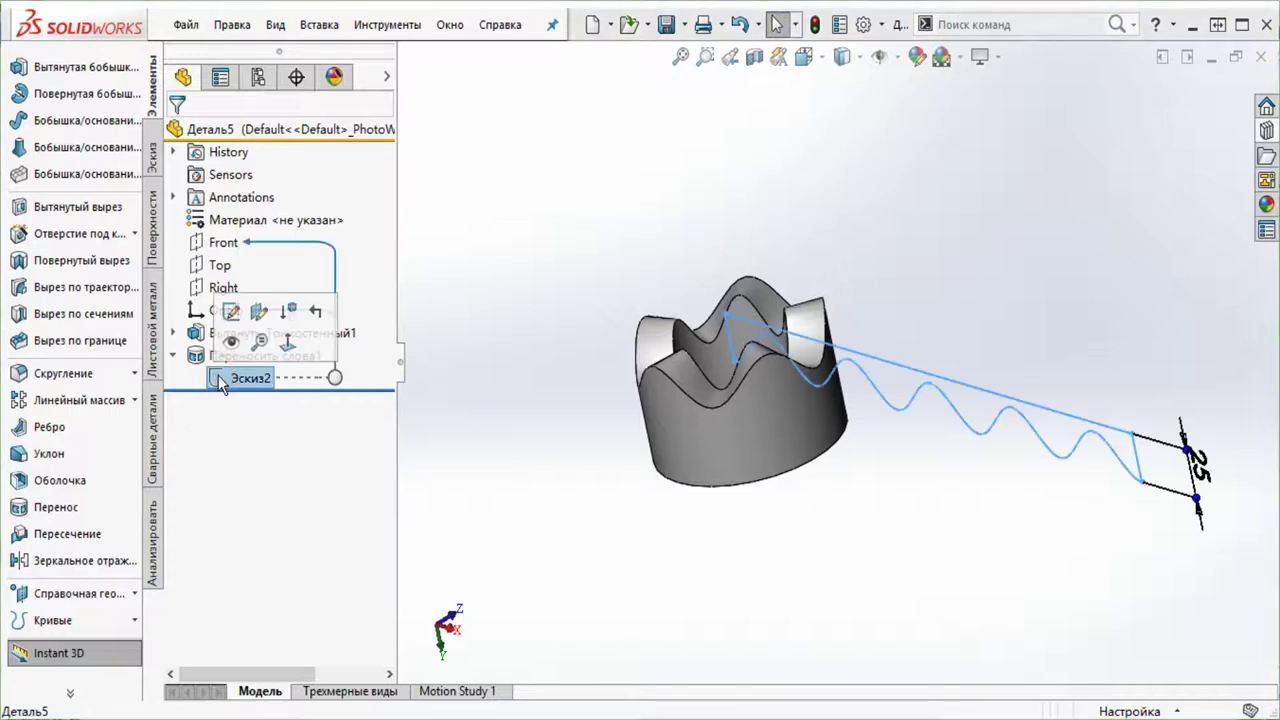
Change the curve equation to cos(0.3*x)*10, rebuild, and orbit to see the pointed teeth.
click(231, 311)
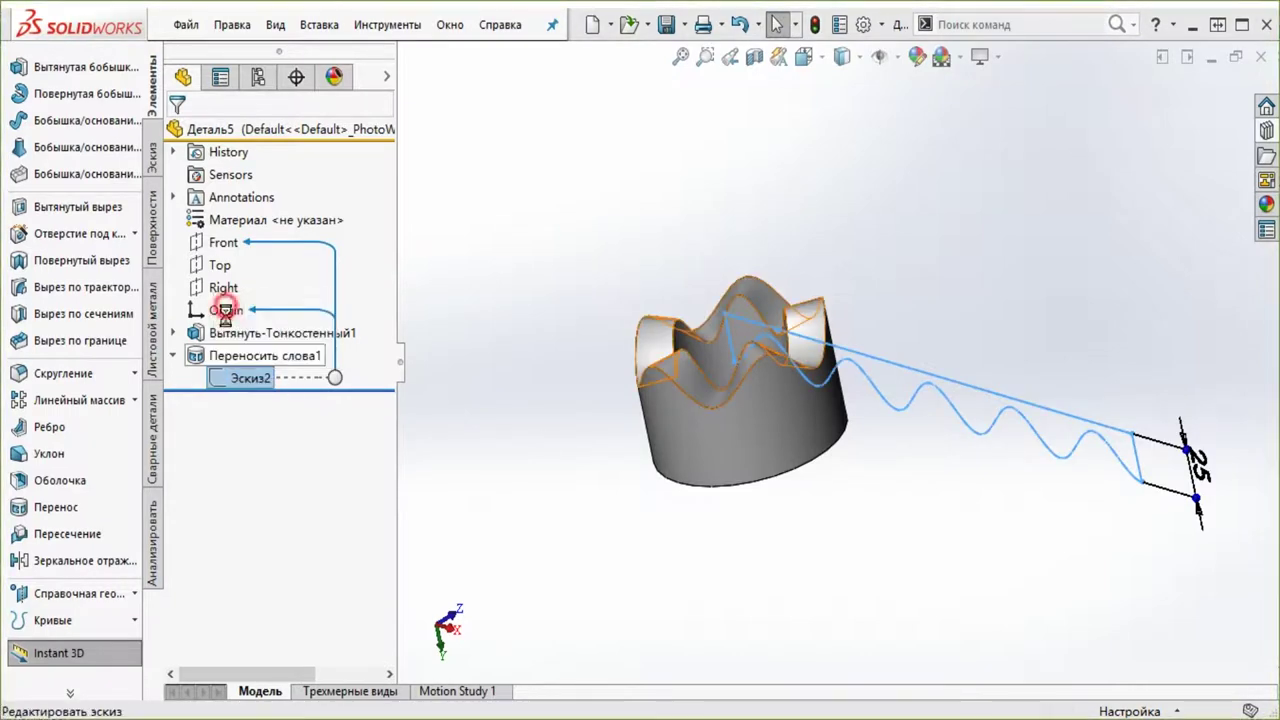
click(978, 436)
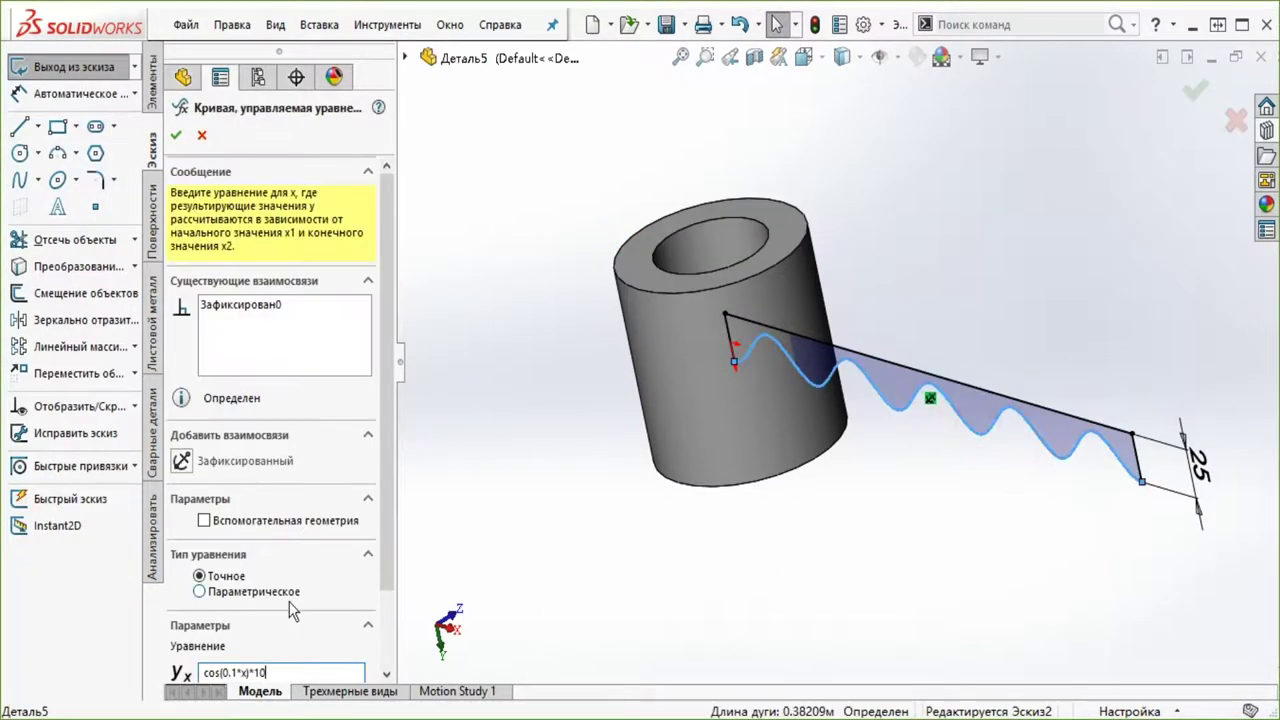
scroll(237, 636, down, 2)
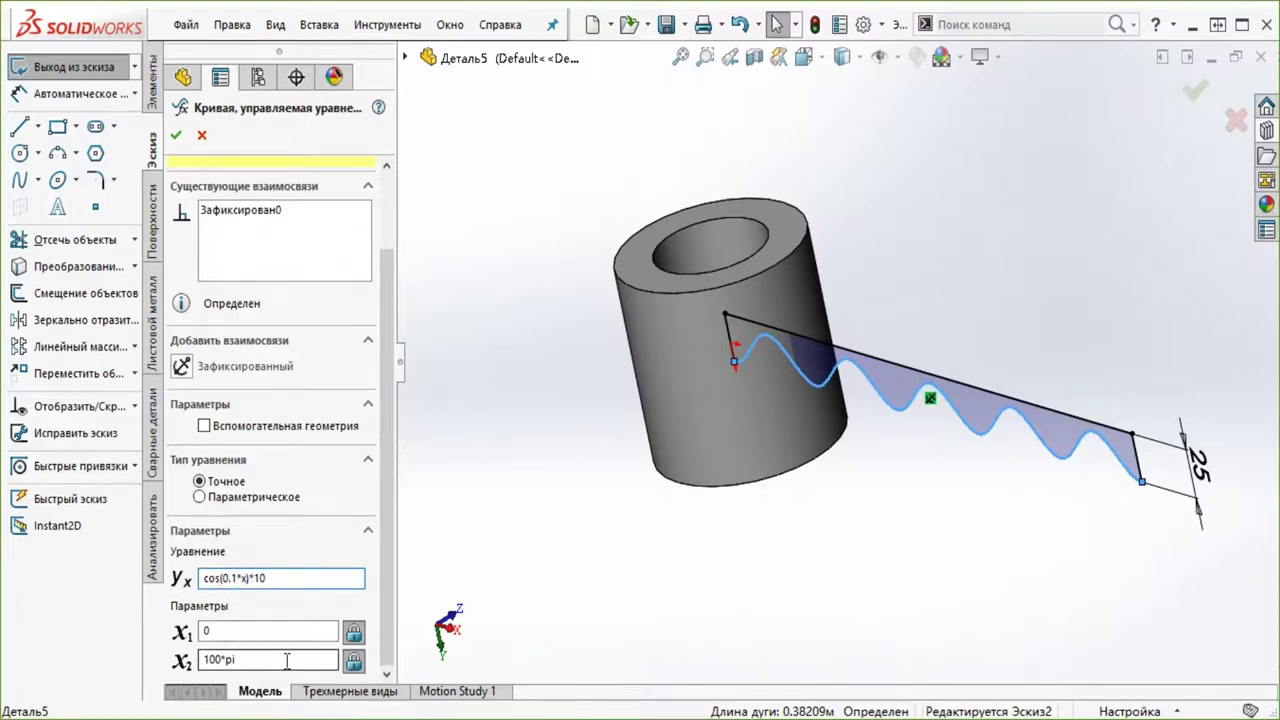
key(BackSpace)
text(3)
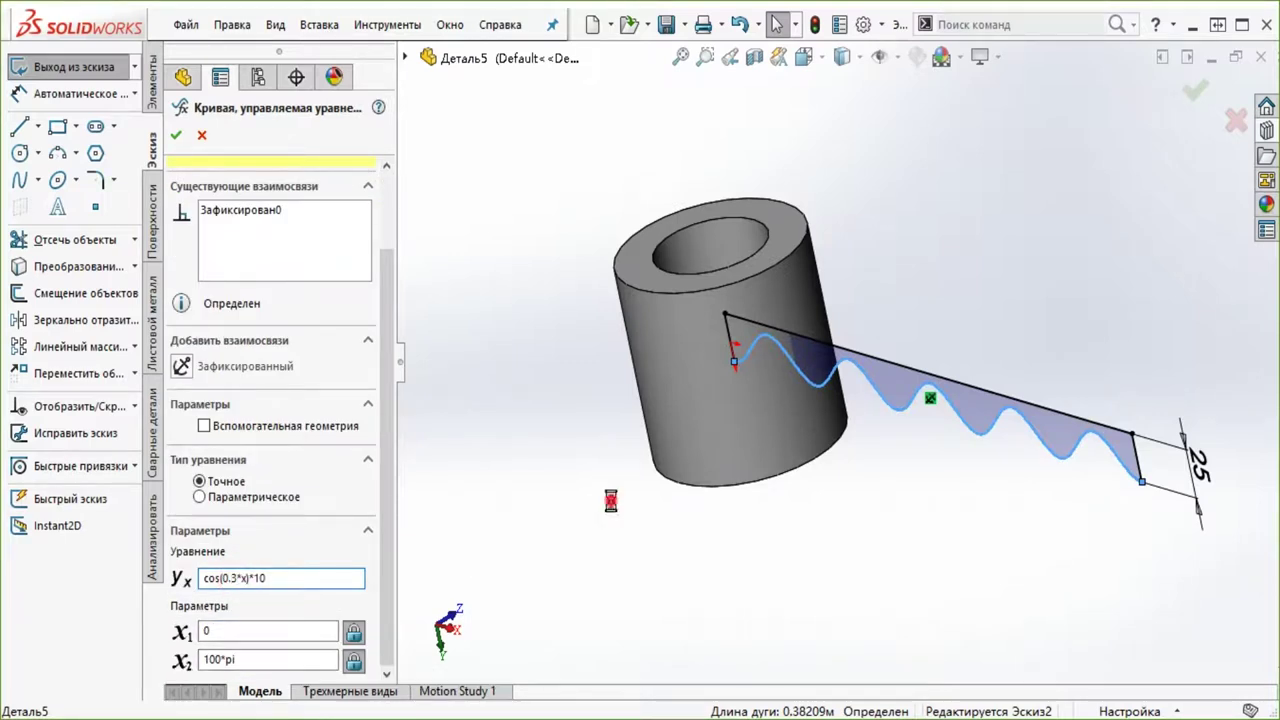
key(Return)
click(1189, 89)
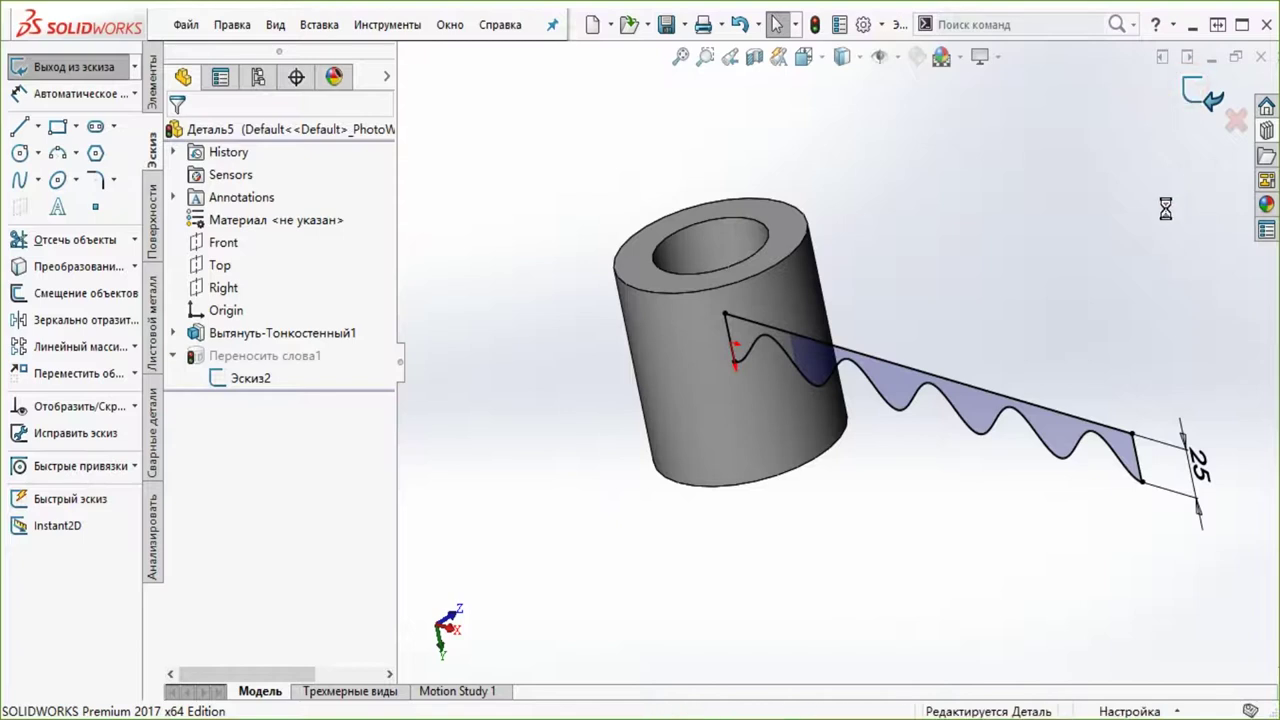
mouse_move(978, 488)
middle_down()
mouse_move(926, 437)
mouse_move(937, 629)
mouse_move(874, 451)
mouse_move(615, 580)
mouse_move(780, 577)
mouse_move(923, 534)
mouse_move(1144, 536)
mouse_move(923, 497)
middle_up()
Edit Эскиз2 and change the curve's Yx multiplier from 10 to 5, making it cos(0.3*x)*5.
click(221, 382)
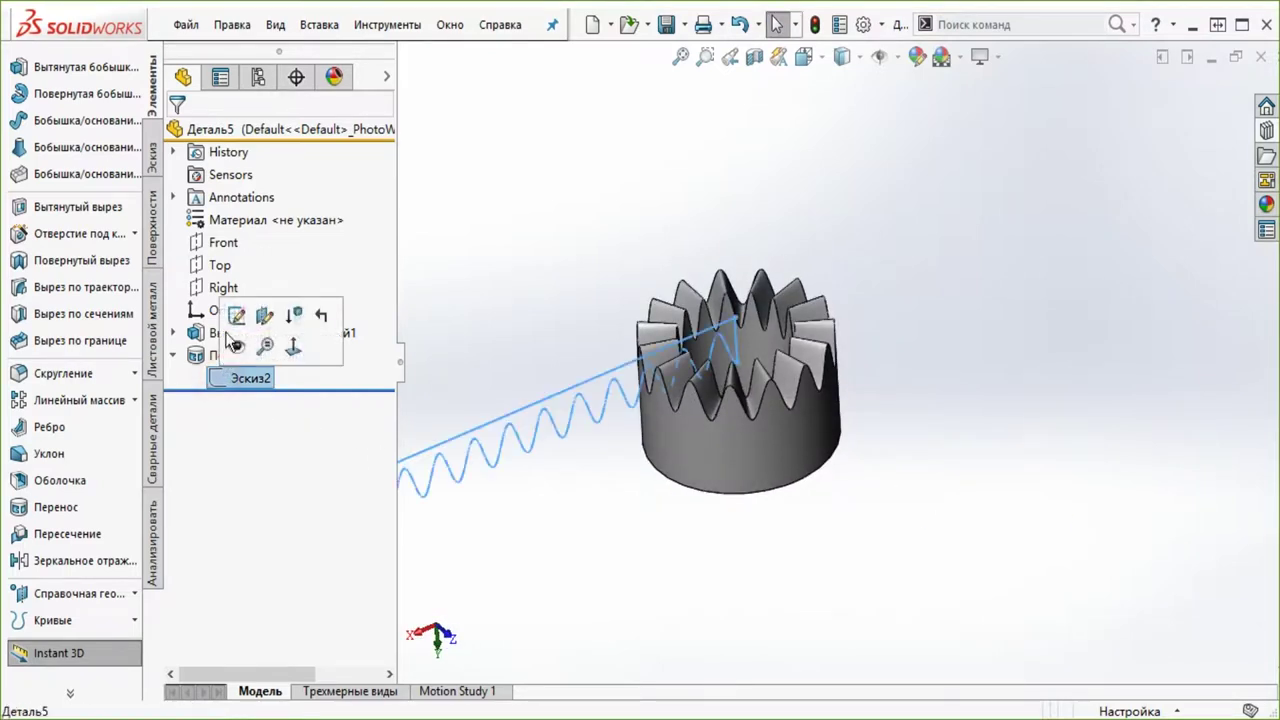
click(223, 309)
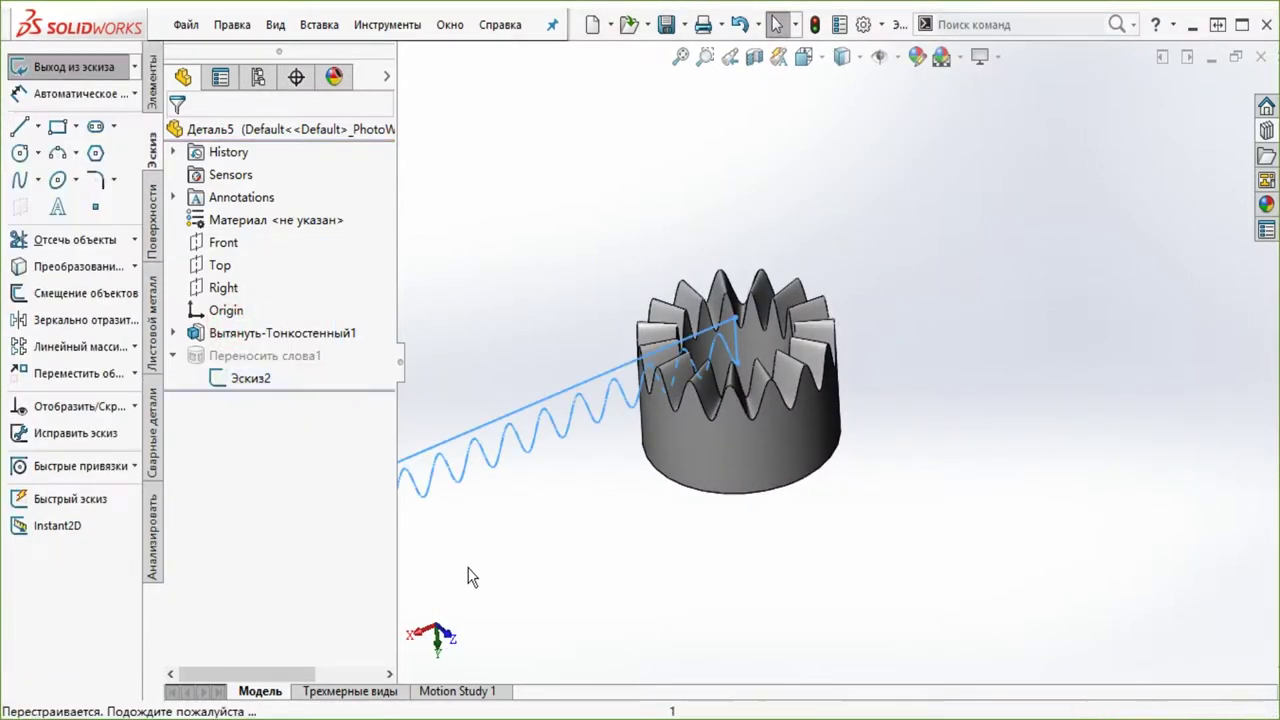
click(565, 440)
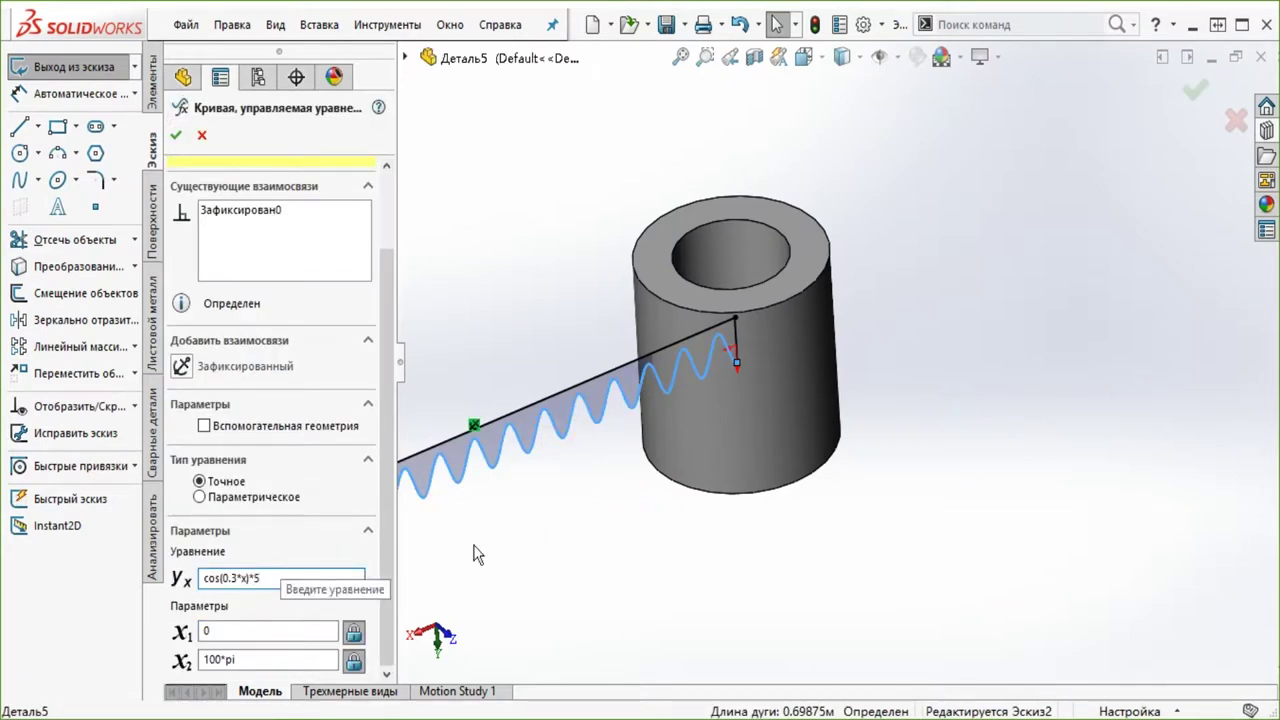
click(596, 548)
click(1192, 90)
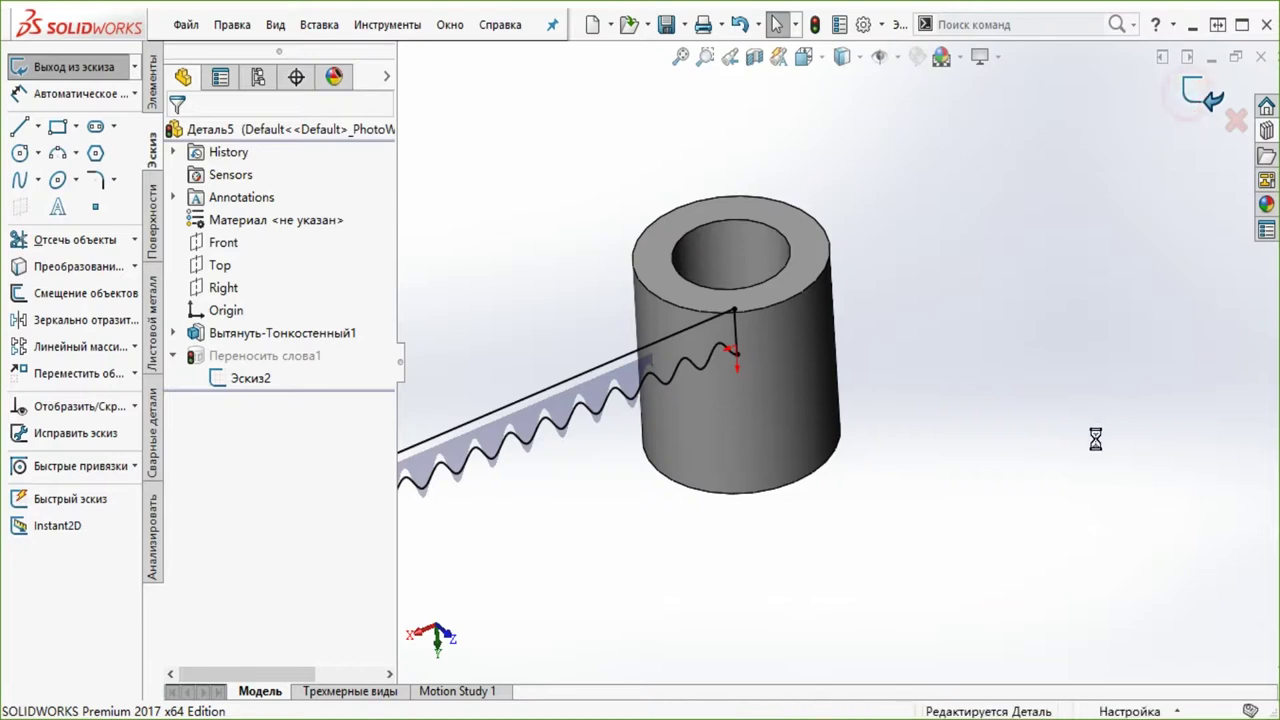